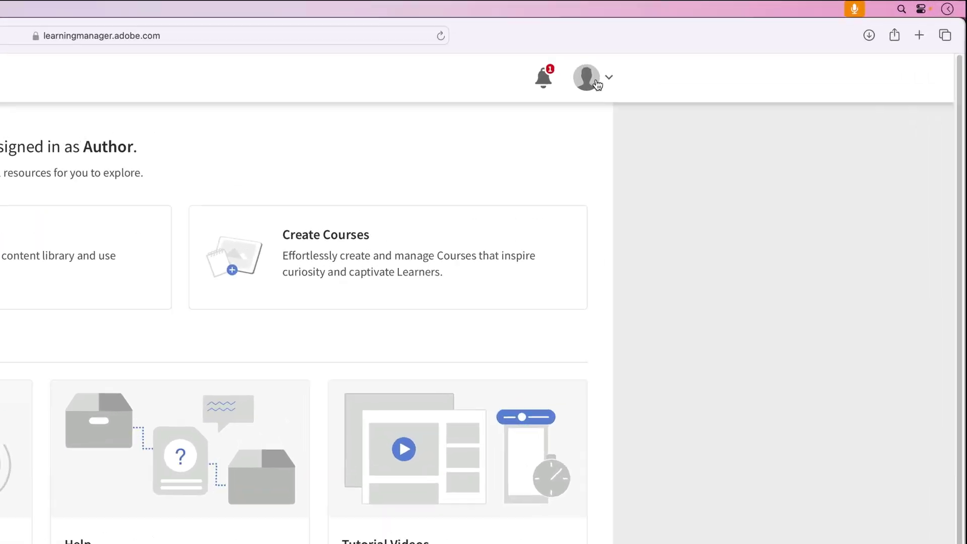
- Confirm the signed-in role is Author, then go to the Course Catalog
left_click(757, 44)
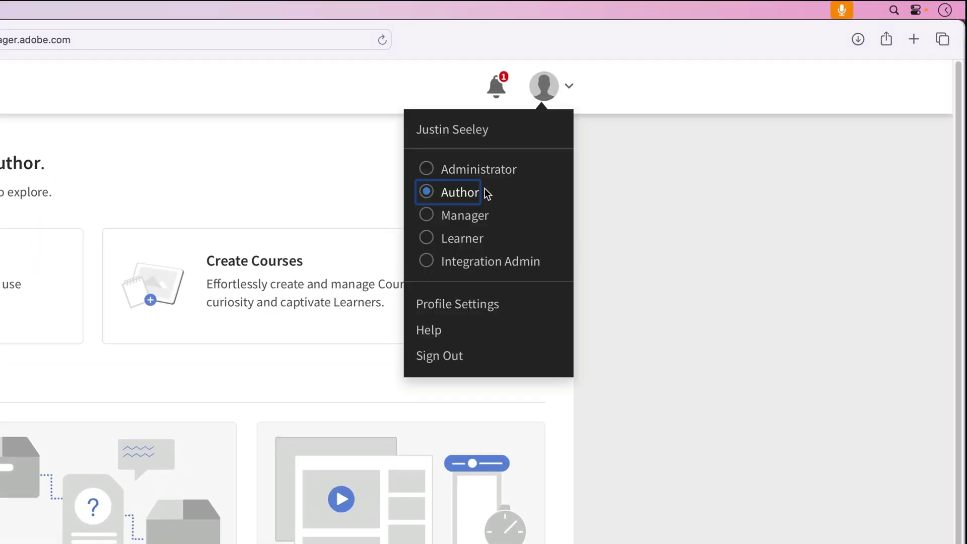
left_click(620, 213)
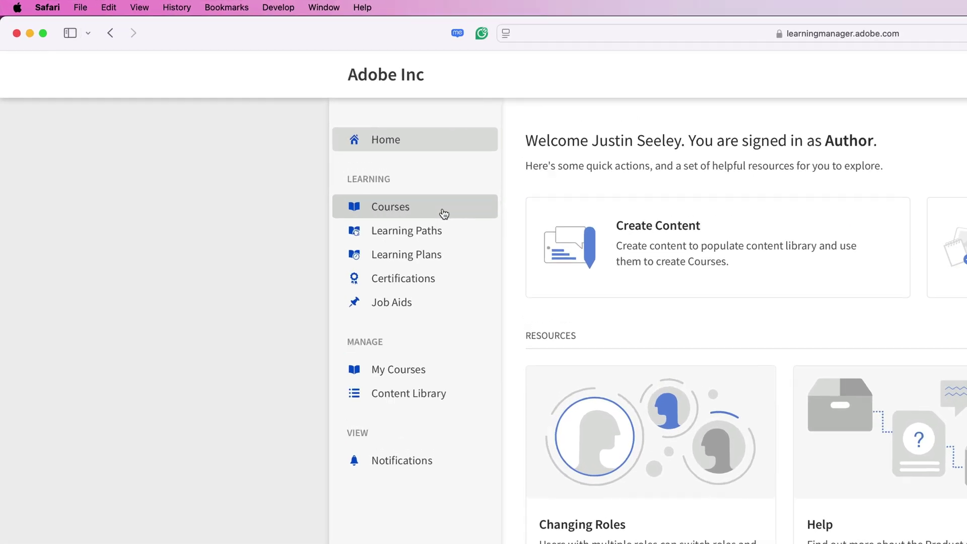
left_click(511, 242)
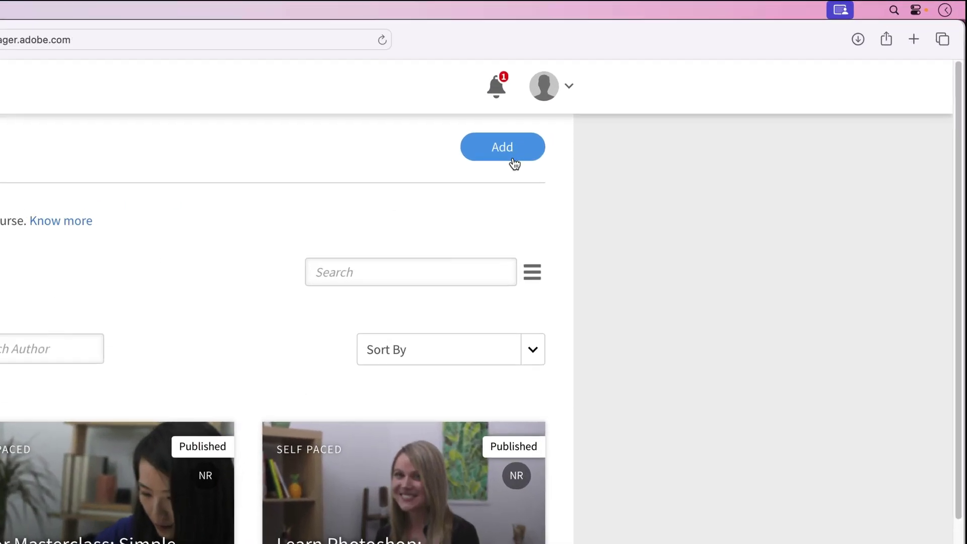
- Start a new course named 'New Manager Orientation'
left_click(512, 157)
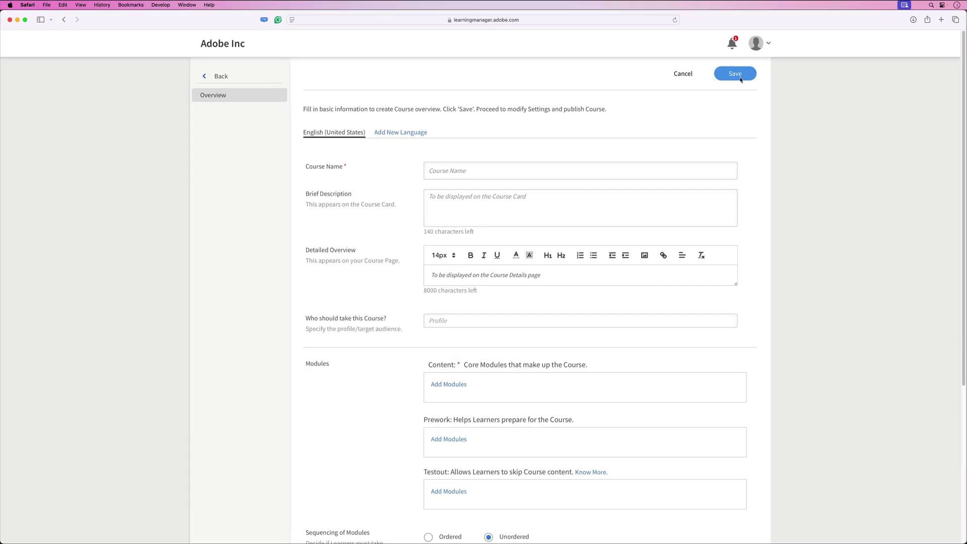
left_click(481, 170)
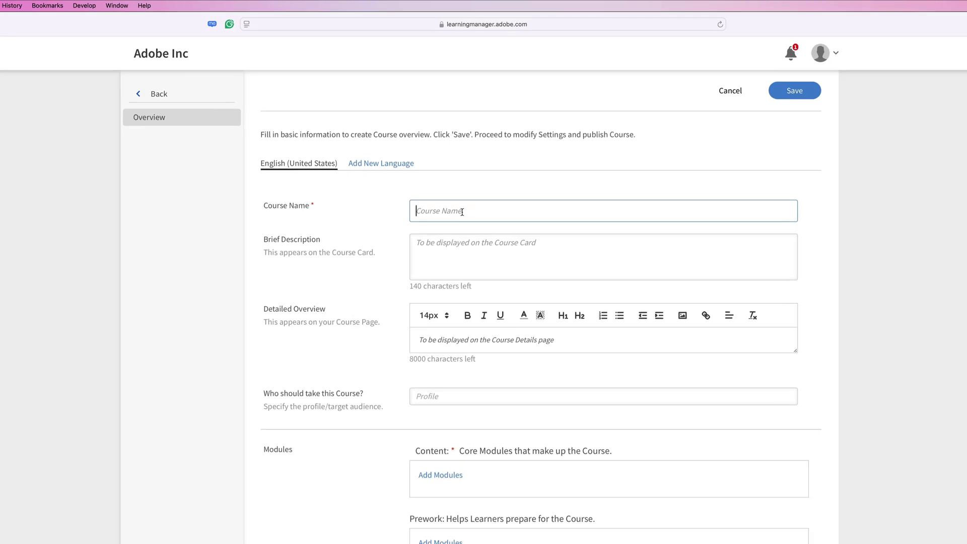
type("New Manager Orientation")
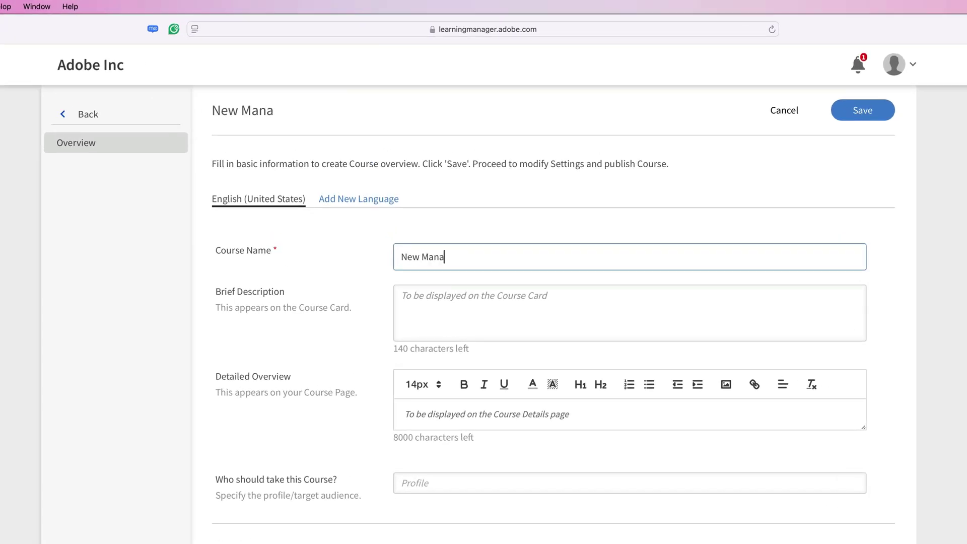
- Paste the brief description and the detailed overview about inclusive, integrity-led leadership
left_click(460, 321)
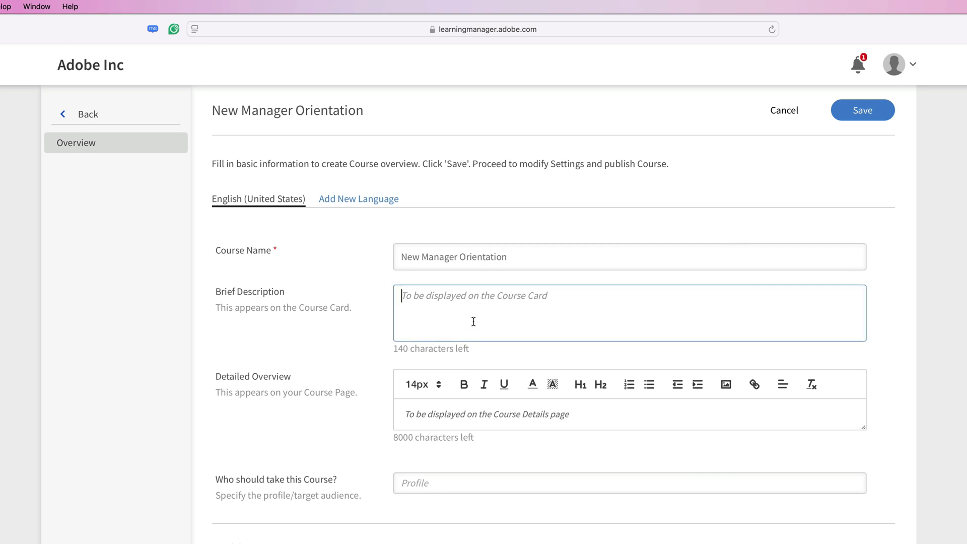
left_click(465, 413)
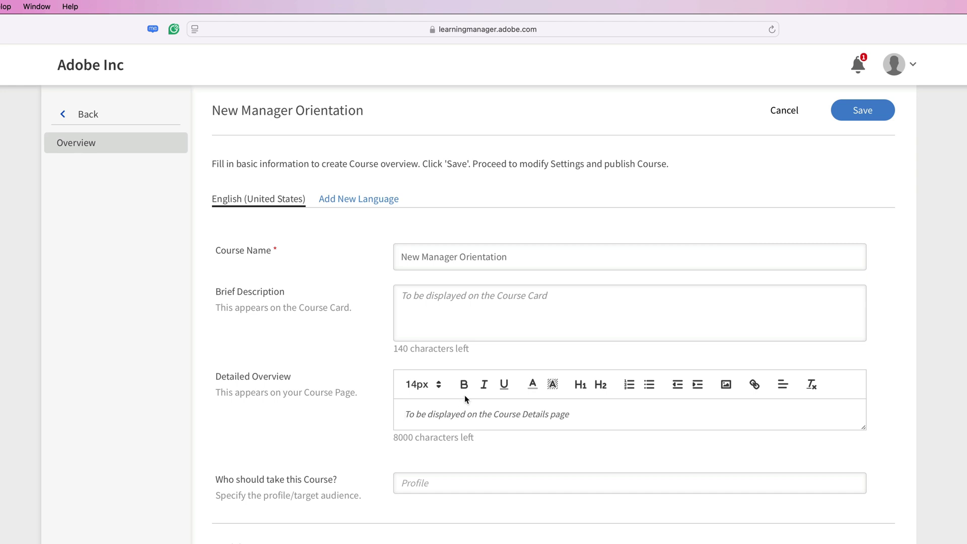
left_click(453, 323)
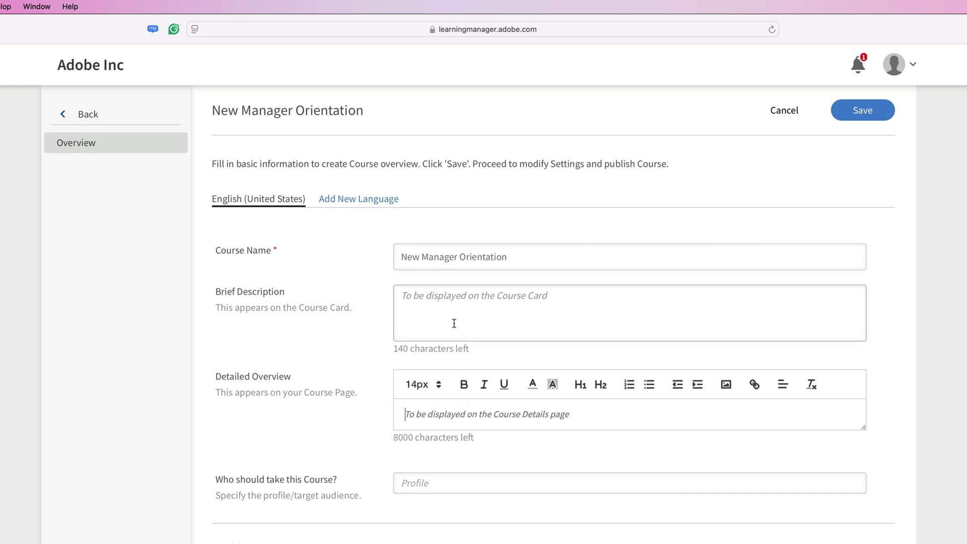
type("This course teaches new managers how to lead with our company values: inclusivity, equality, sustainability, and support for all.")
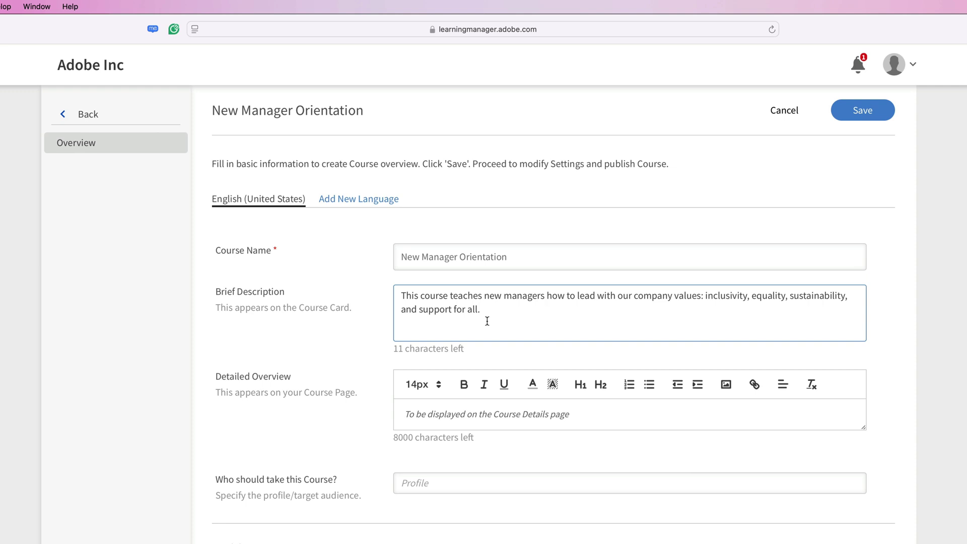
left_click(430, 414)
type("This video course for new managers introduces the core values that define our company culture and guides leaders in applying these principles in their daily work. Through a series of engaging videos, managers will learn how fostering respect and inclusion drives innovation, how embracing diversity and equality strengthens the team, and the importance of supporting work-life balance. Additionally, the course highlights our commitment to empowering youth, protecting the planet, and supporting communities. By the end, managers will be equipped to lead with integrity and help build a thriving, inclusive workforce.")
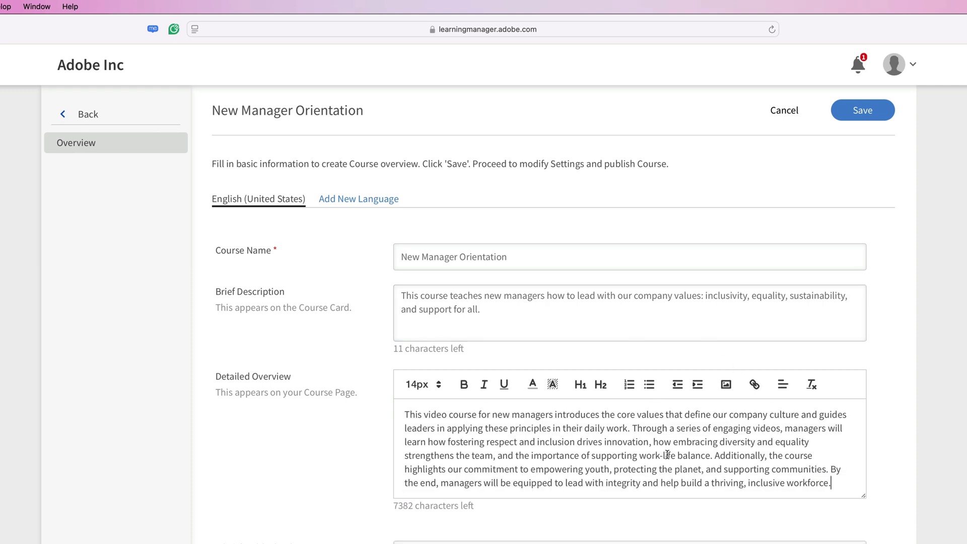
scroll(924, 466, "down", 1)
scroll(924, 469, "down", 7)
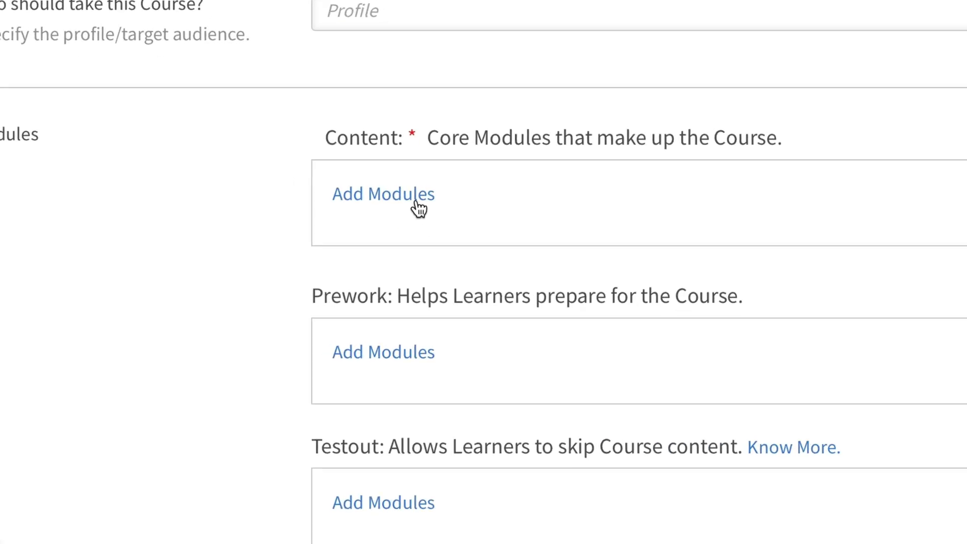
- Add core content modules using the Self Paced Module type
left_click(416, 203)
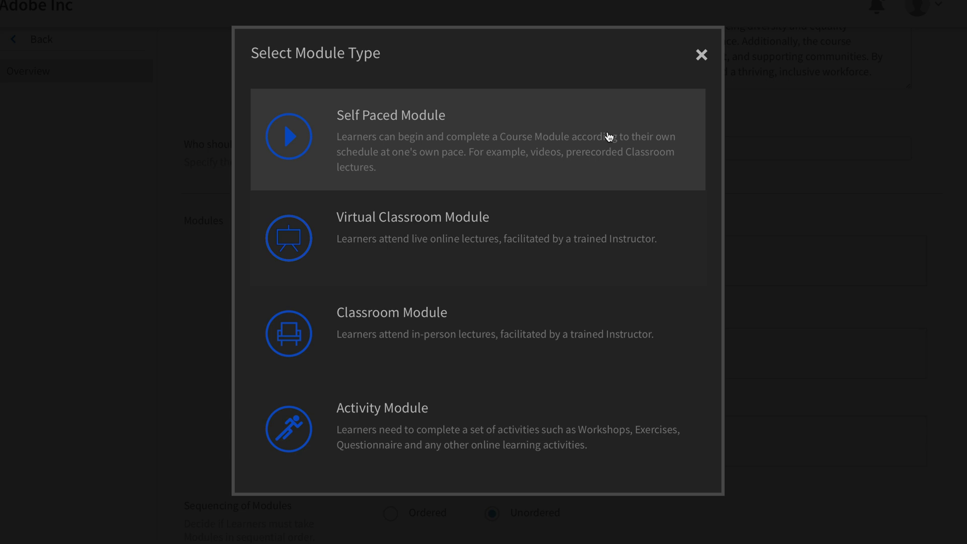
left_click(608, 135)
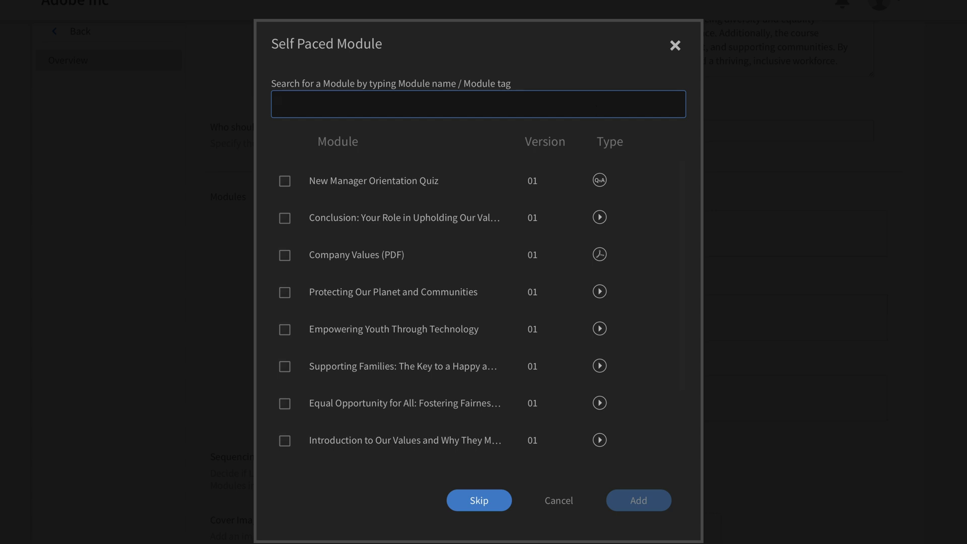
- Search 'New Manager' and tick Introduction to Our Values through Empowering Youth Through Technology
type("New Manager")
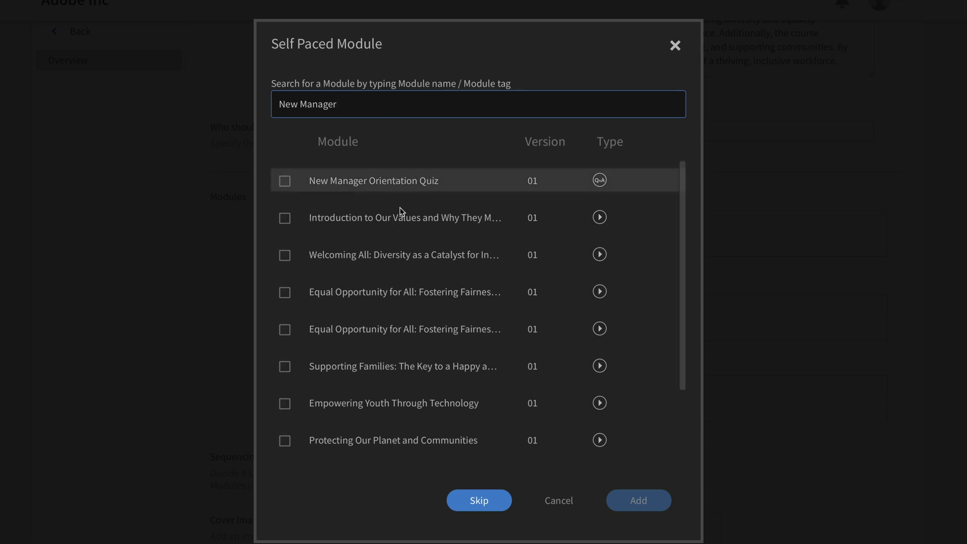
scroll(405, 409, "down", 3)
scroll(406, 410, "up", 3)
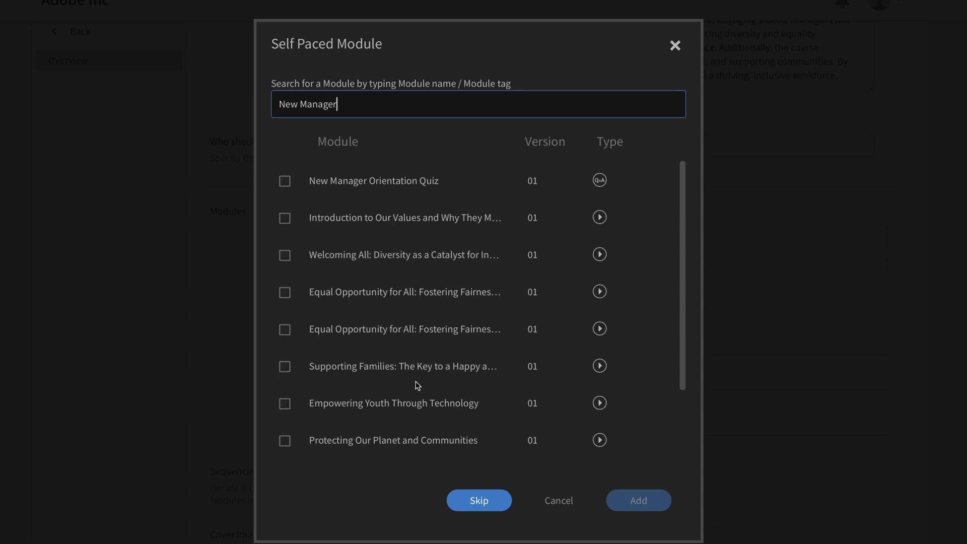
left_click(283, 217)
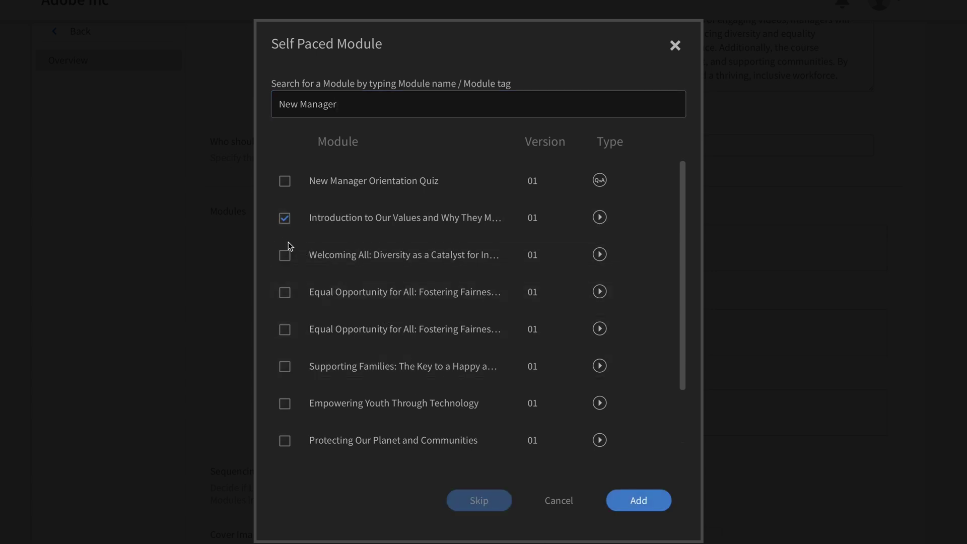
left_click(285, 257)
left_click(285, 292)
left_click(284, 330)
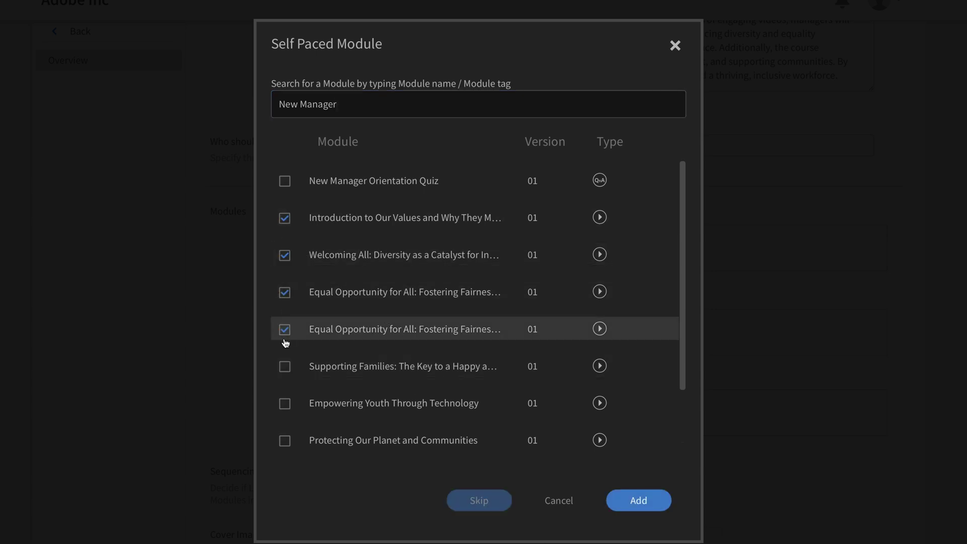
left_click(284, 366)
left_click(285, 403)
- Tick Protecting Our Planet and the Conclusion module, then add all selections as core content
scroll(302, 390, "down", 2)
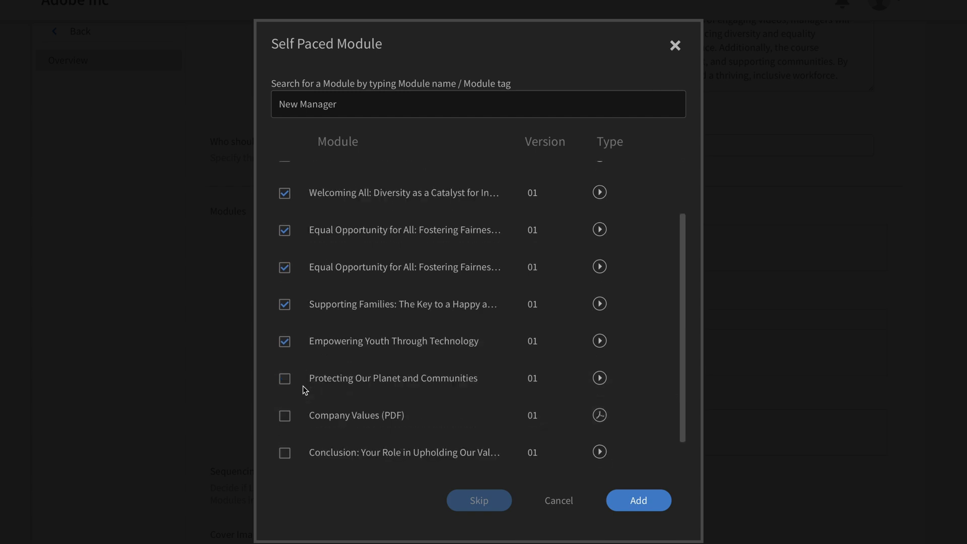
left_click(286, 357)
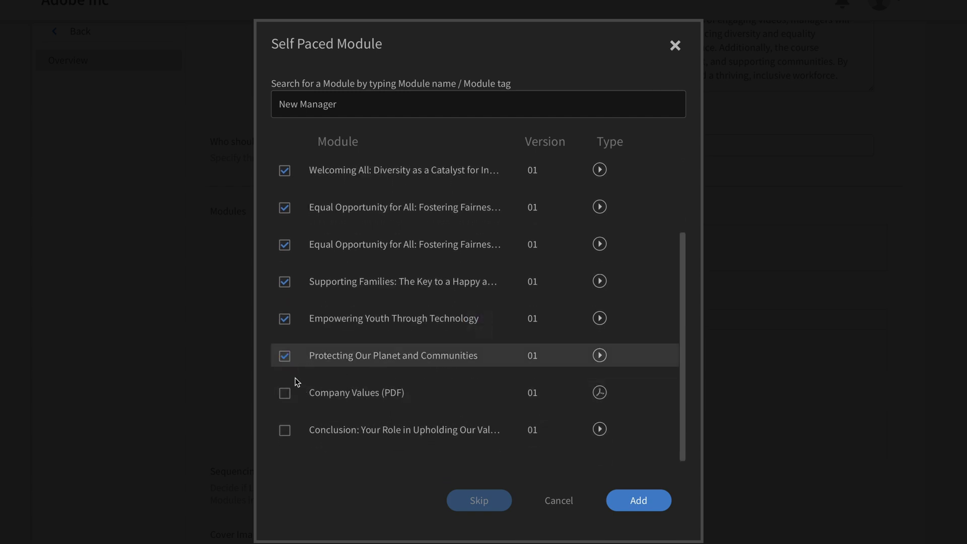
left_click(285, 432)
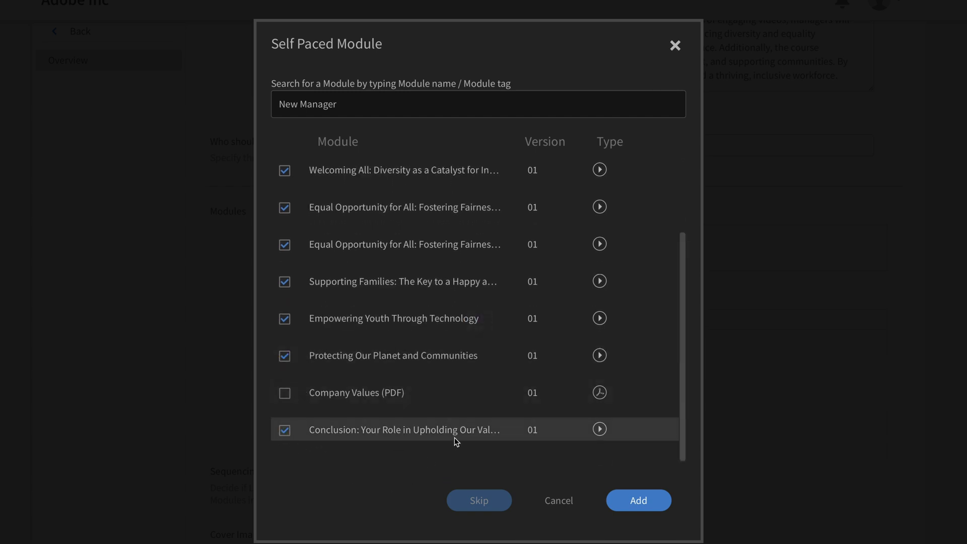
left_click(634, 501)
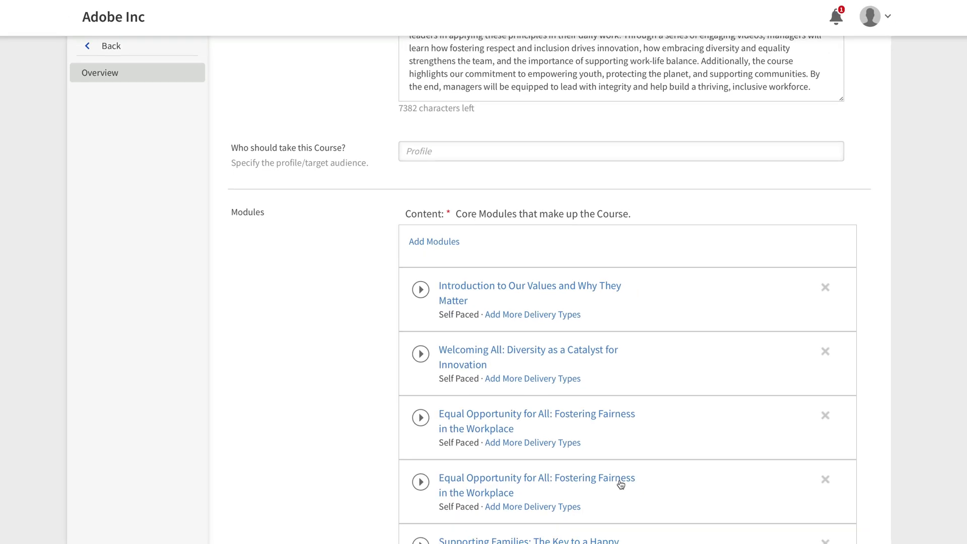
scroll(868, 331, "down", 1)
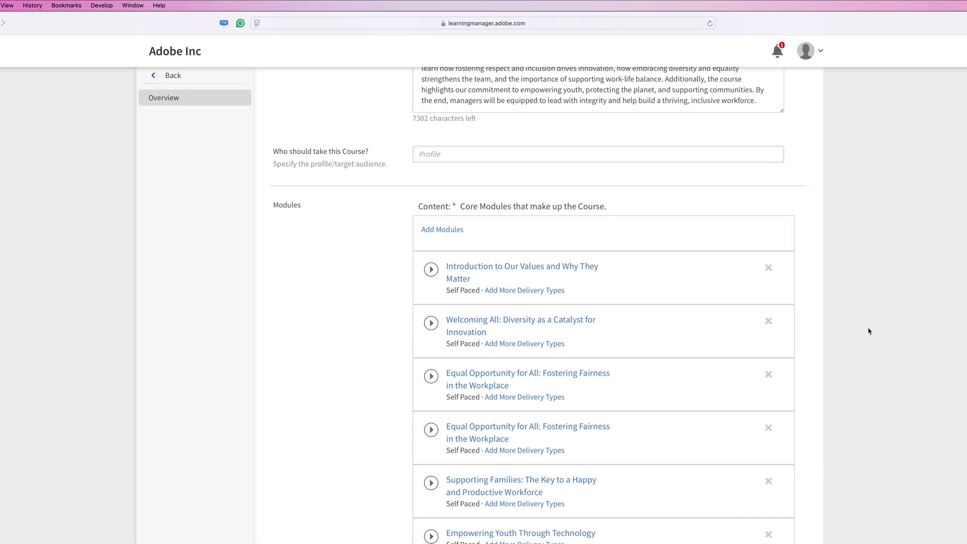
scroll(869, 330, "down", 1)
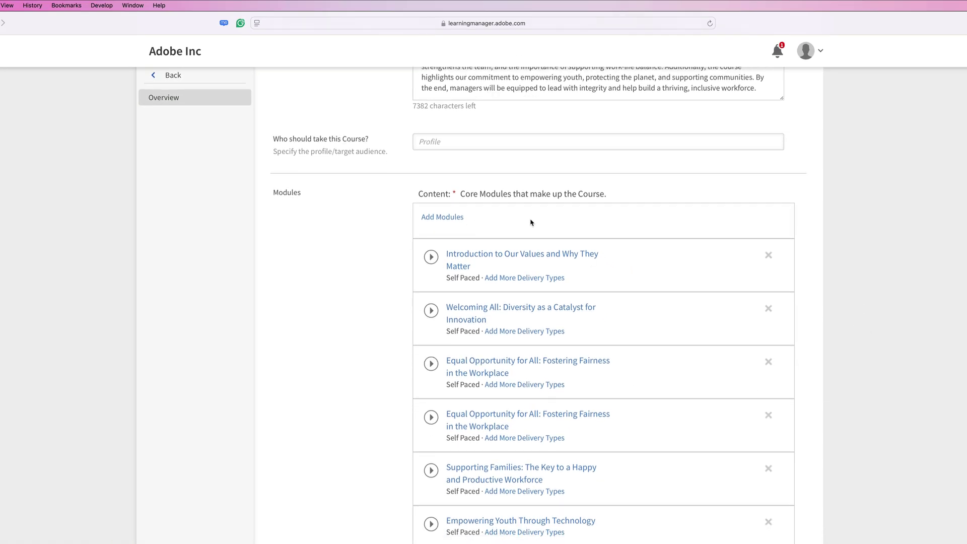
scroll(688, 337, "down", 2)
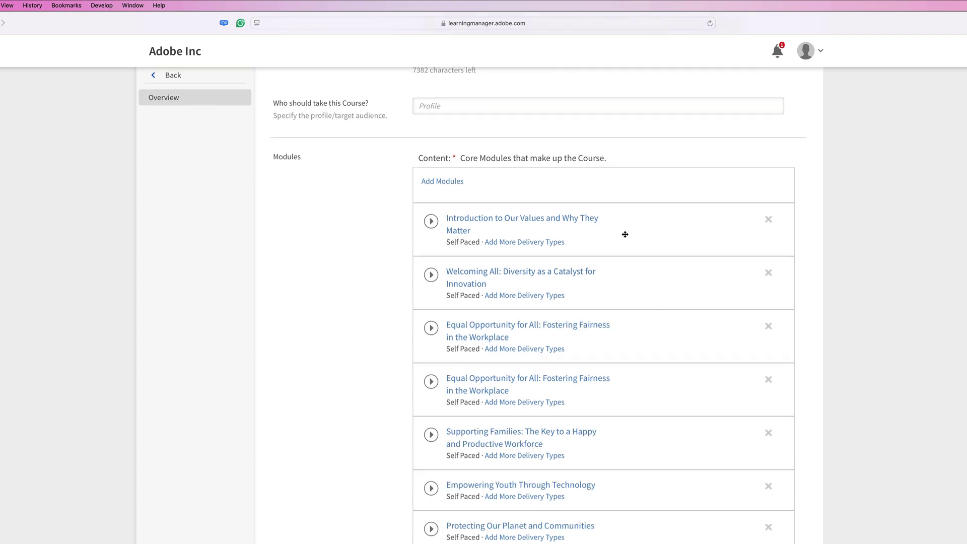
mouse_move(625, 234)
left_mouse_down()
mouse_move(626, 332)
mouse_move(626, 226)
left_mouse_up()
scroll(855, 362, "down", 2)
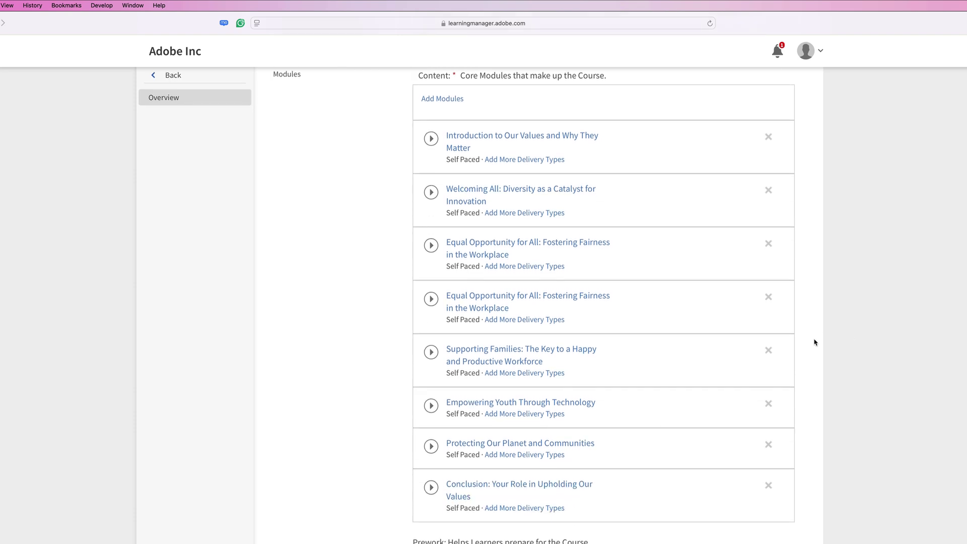
scroll(815, 342, "down", 5)
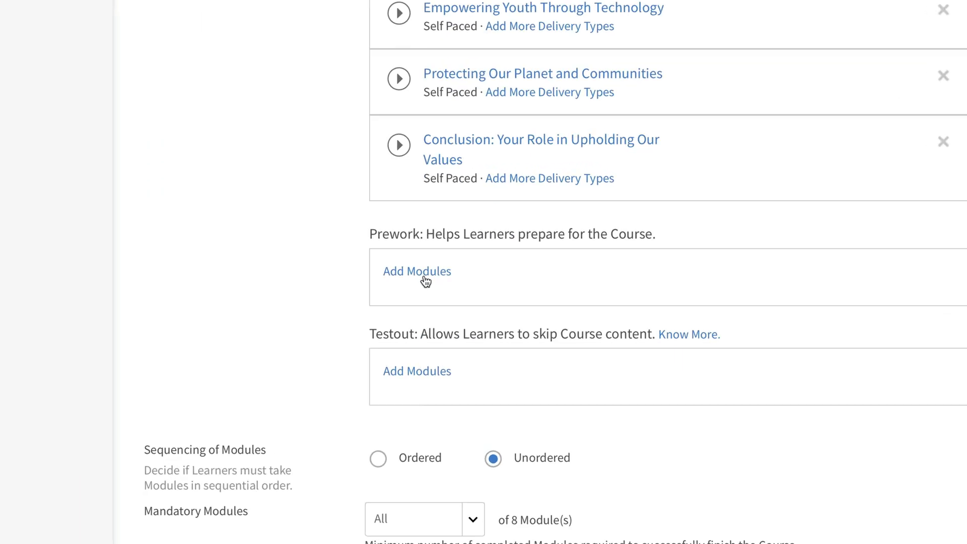
- Under Prework, add the self-paced Company Values (PDF) module
left_click(446, 393)
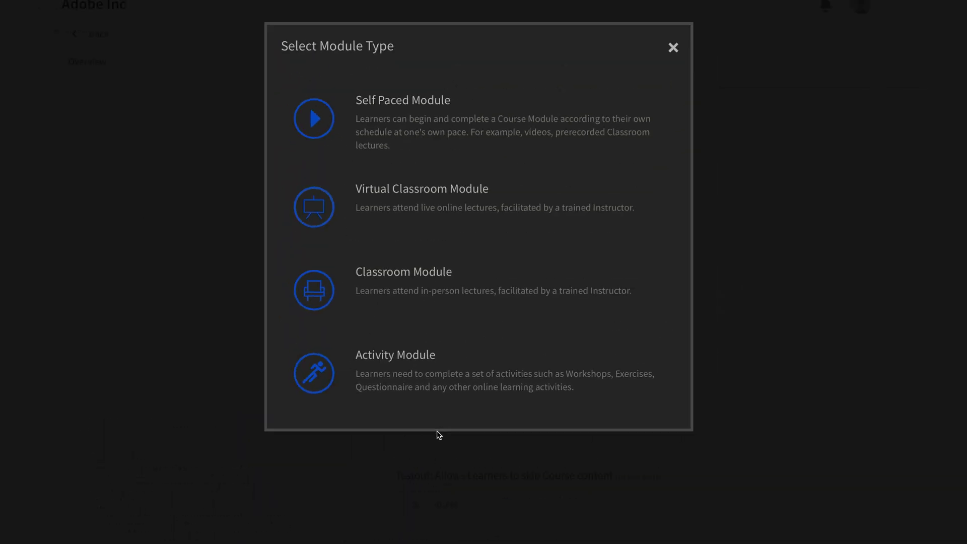
left_click(475, 146)
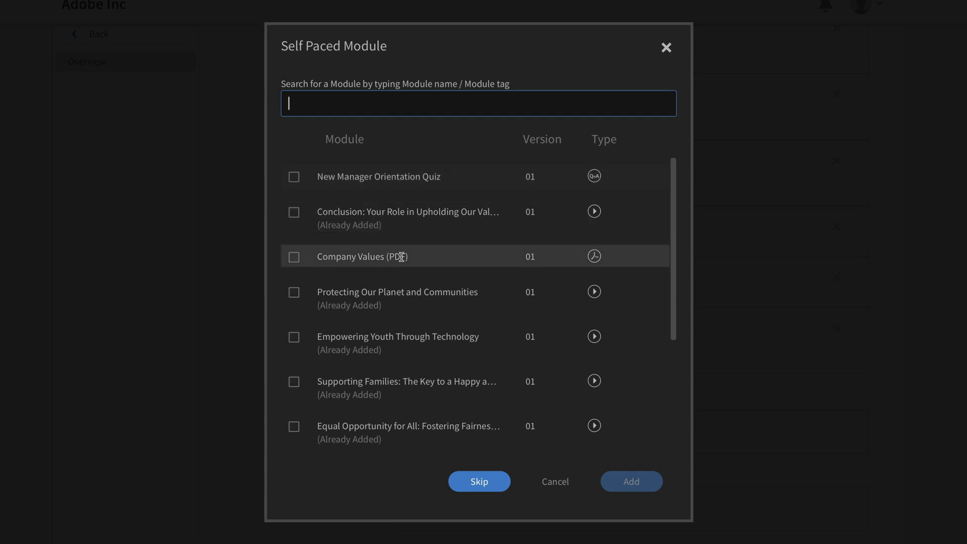
left_click(294, 258)
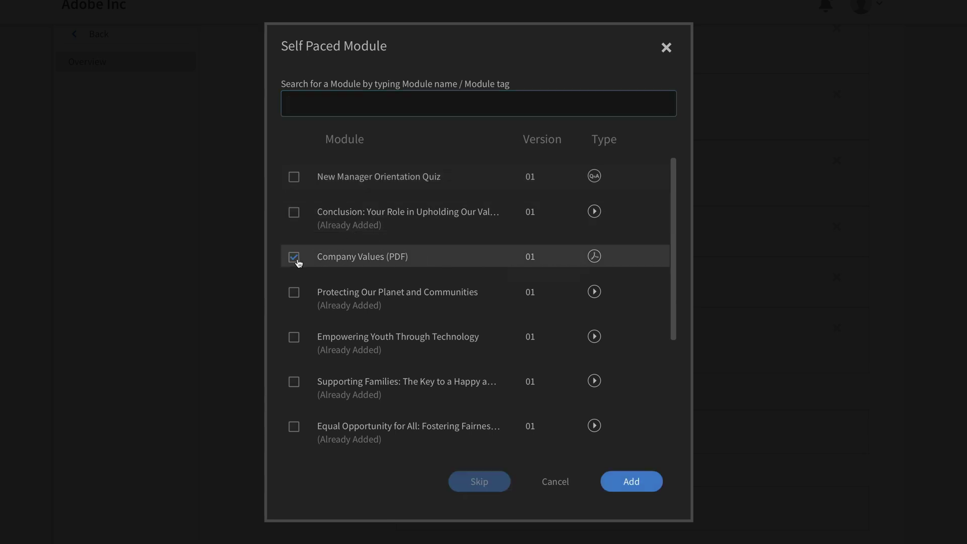
left_click(636, 484)
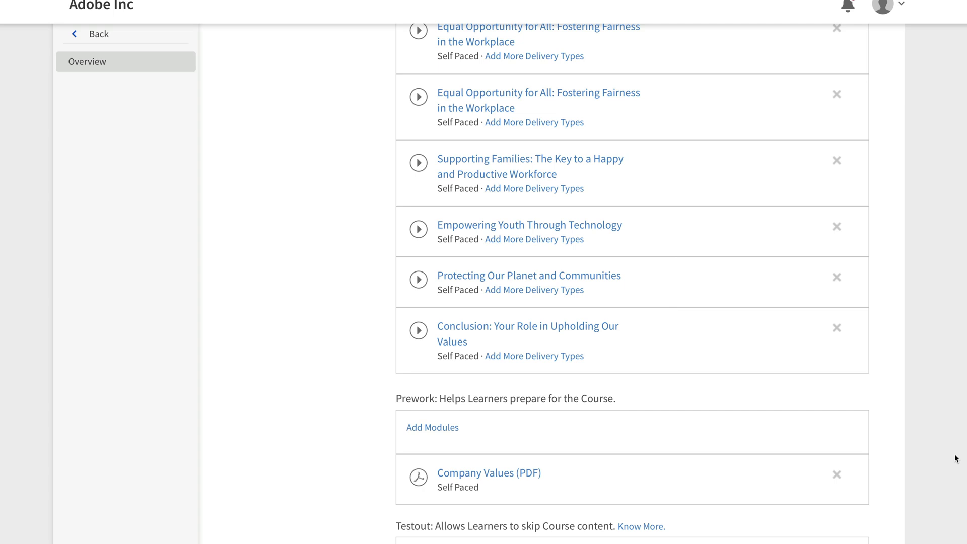
- Under Testout, add the self-paced New Manager Orientation Quiz module
scroll(958, 460, "down", 5)
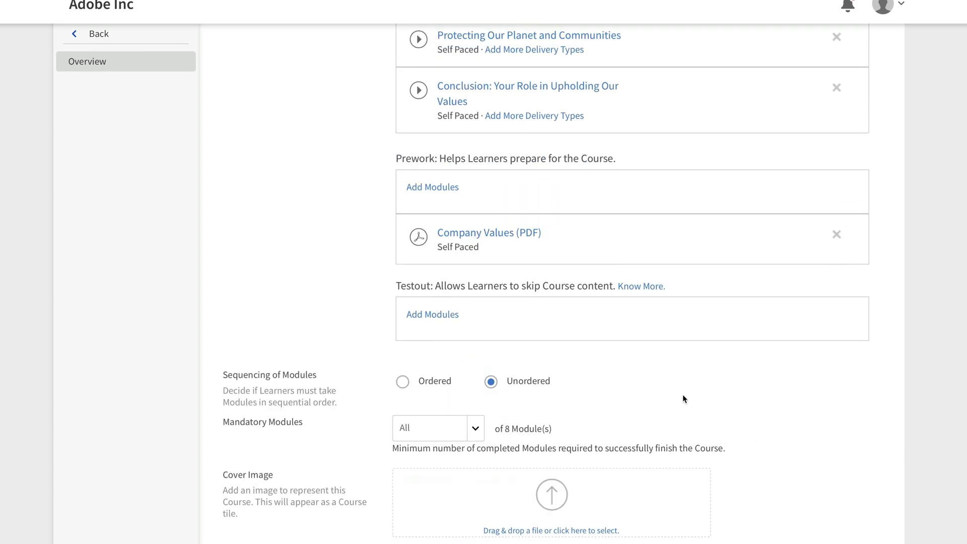
left_click(443, 320)
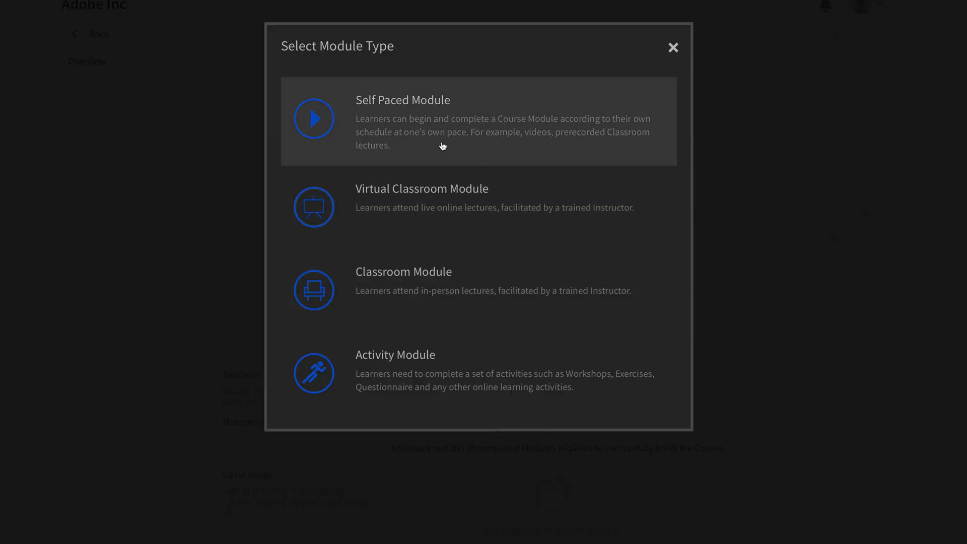
left_click(442, 147)
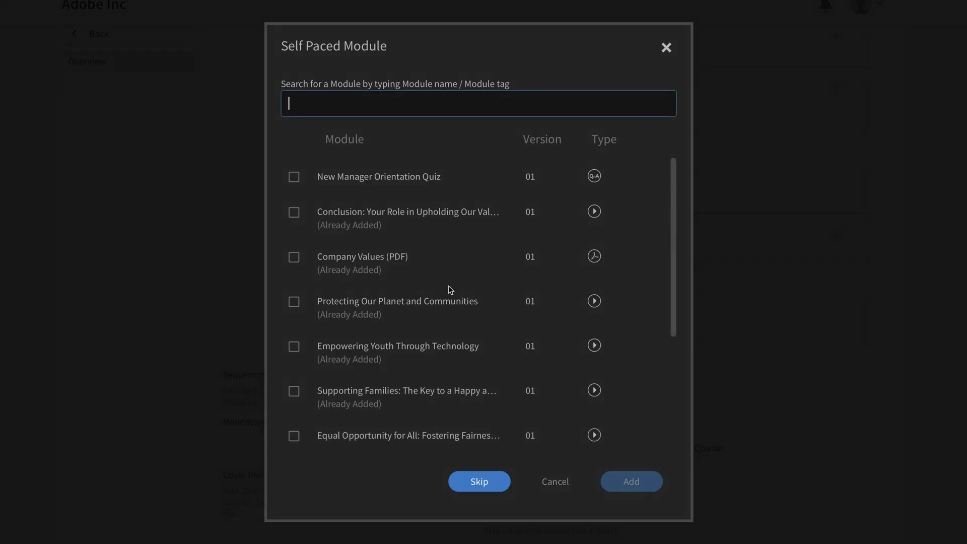
left_click(295, 179)
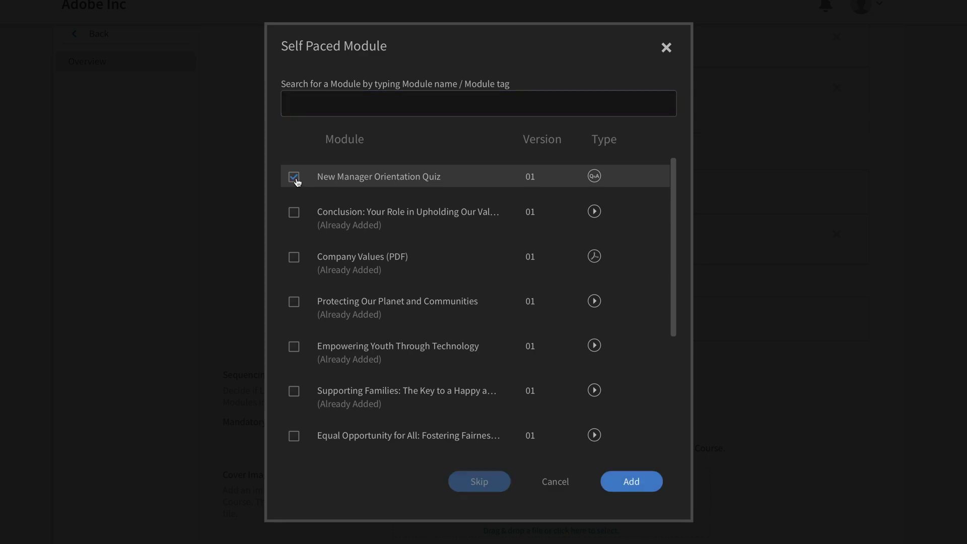
left_click(632, 480)
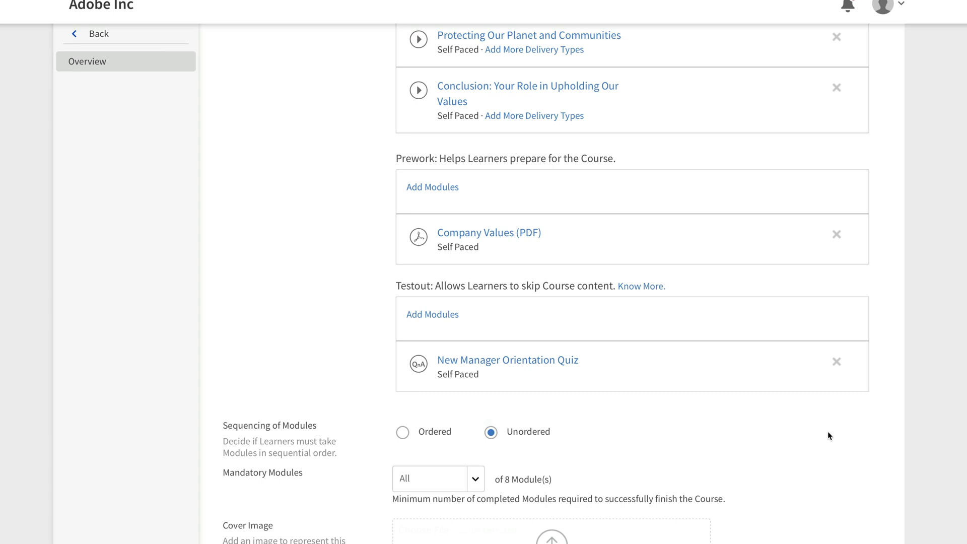
- Set Sequencing of Modules to Ordered
scroll(806, 434, "down", 2)
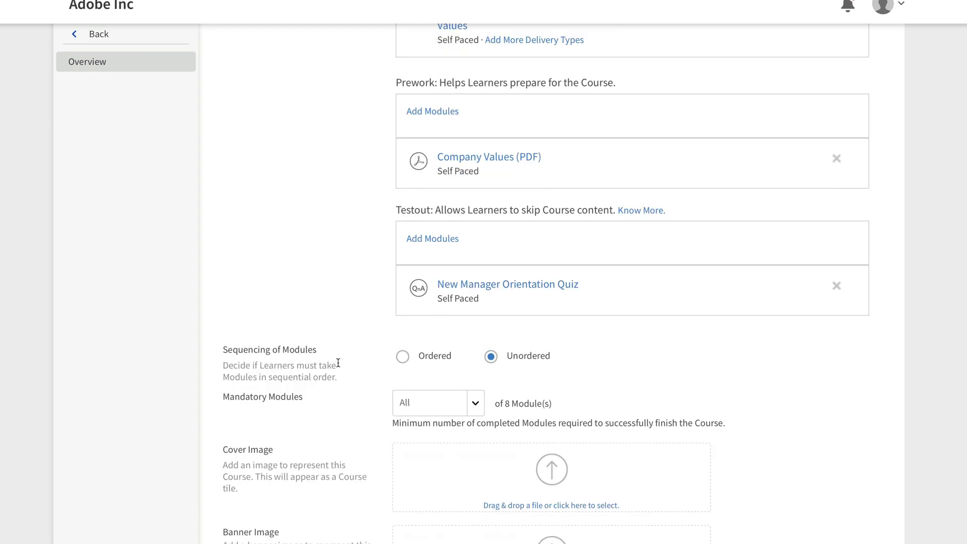
left_click(402, 358)
scroll(744, 433, "down", 4)
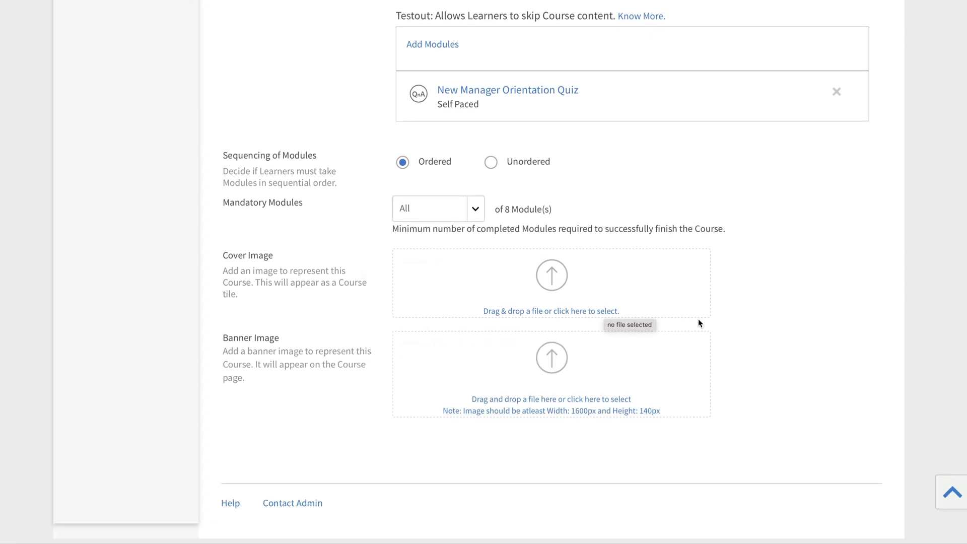
- Drag course-thumbnail.jpeg onto Cover Image and course-banner.jpeg onto Banner Image from Finder
key("super+Tab")
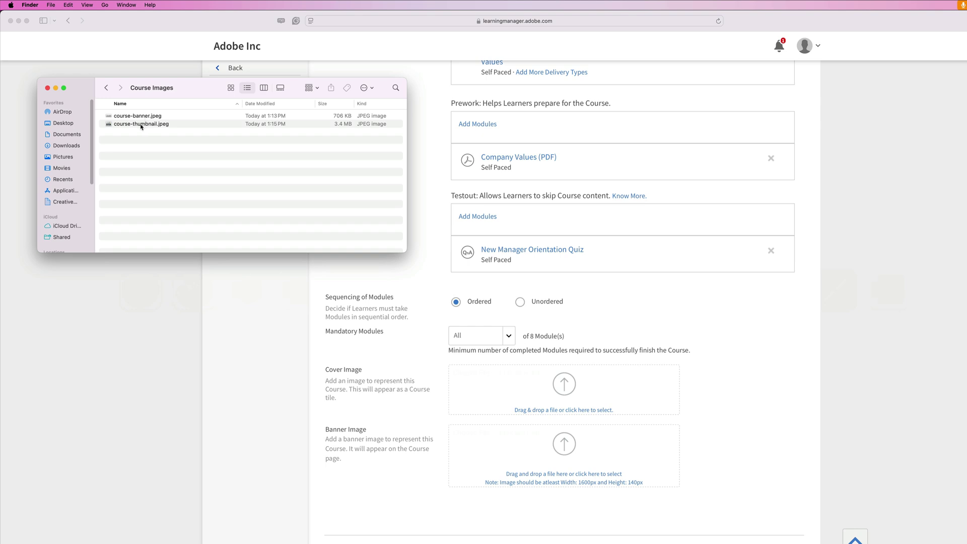
left_click_drag(141, 125, 547, 384)
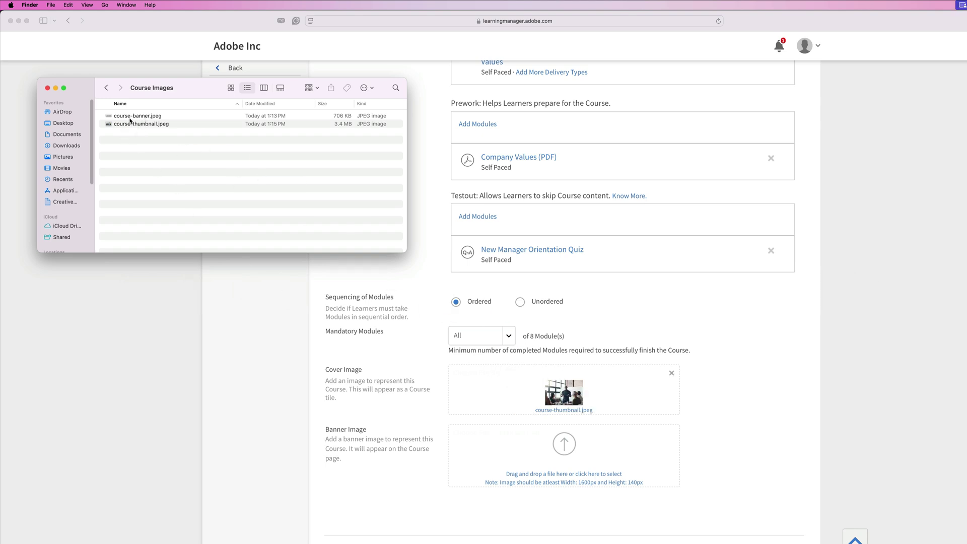
left_click_drag(129, 117, 536, 445)
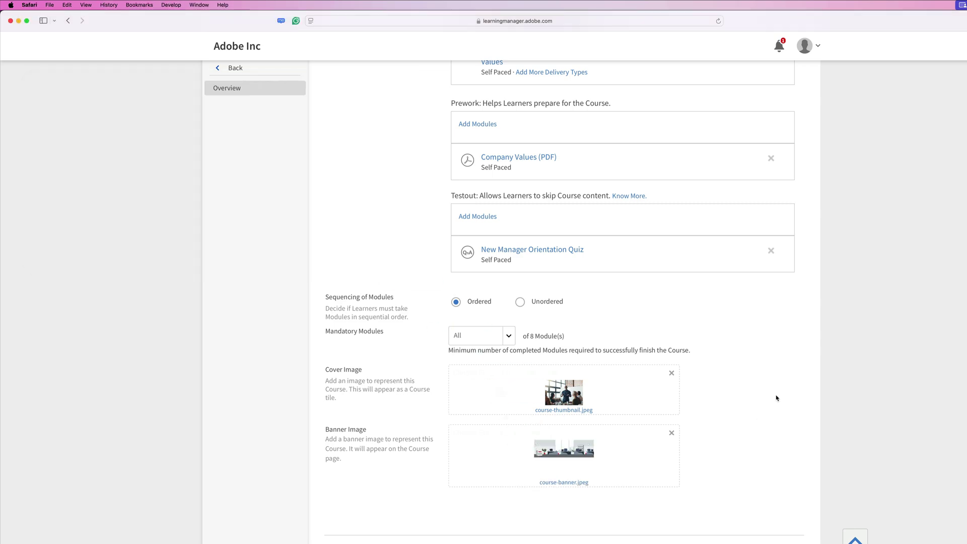
- Save the New Manager Orientation course overview
scroll(794, 416, "up", 15)
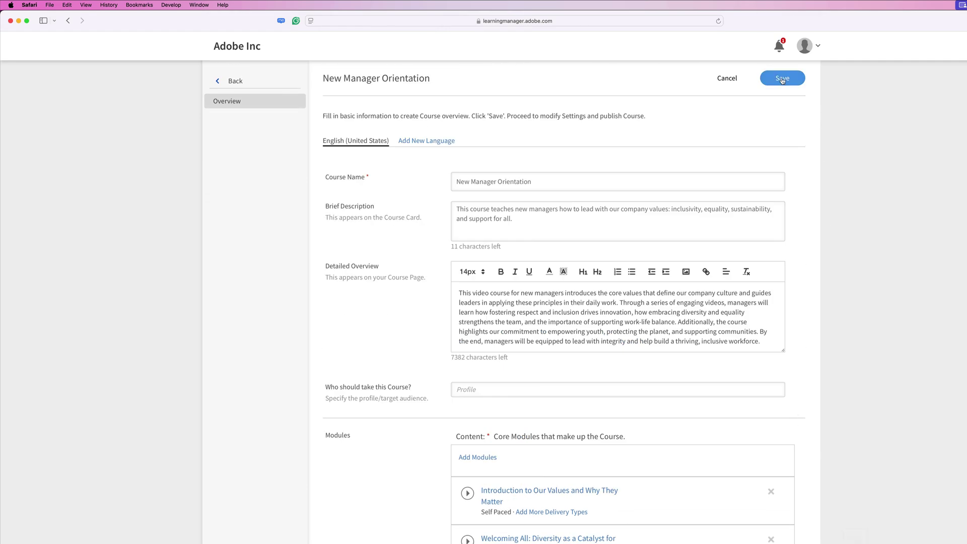
left_click(783, 79)
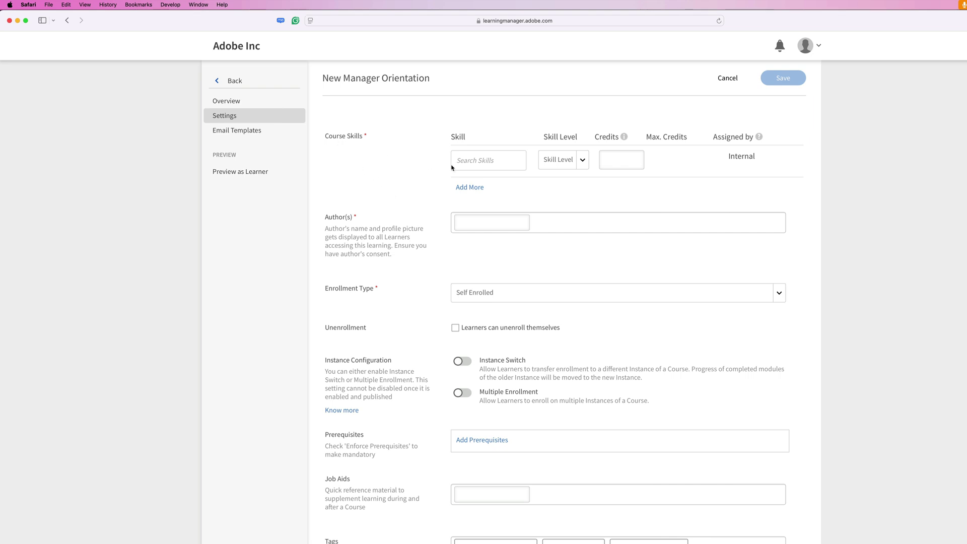
- Assign the New Manager skill at level 1 with 1 credit
left_click(505, 165)
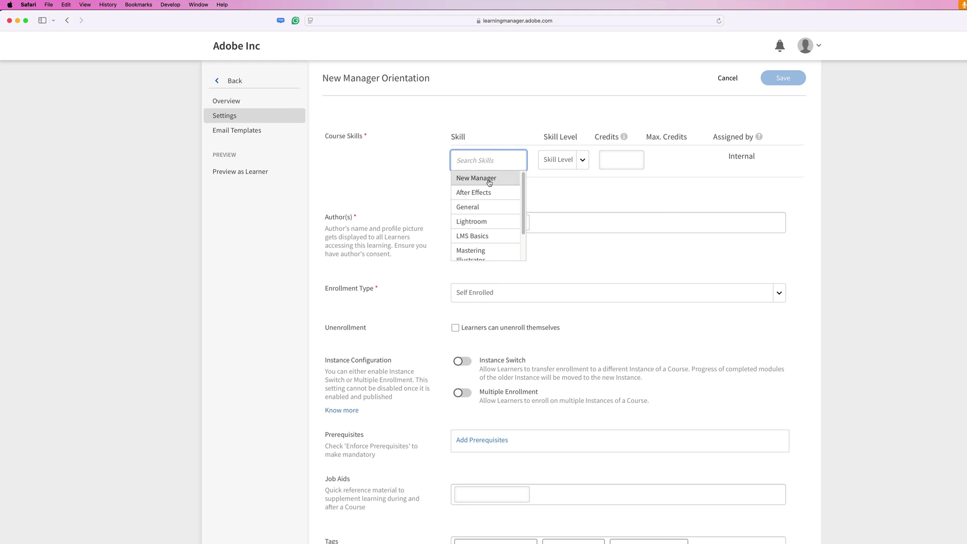
left_click(489, 180)
left_click(561, 160)
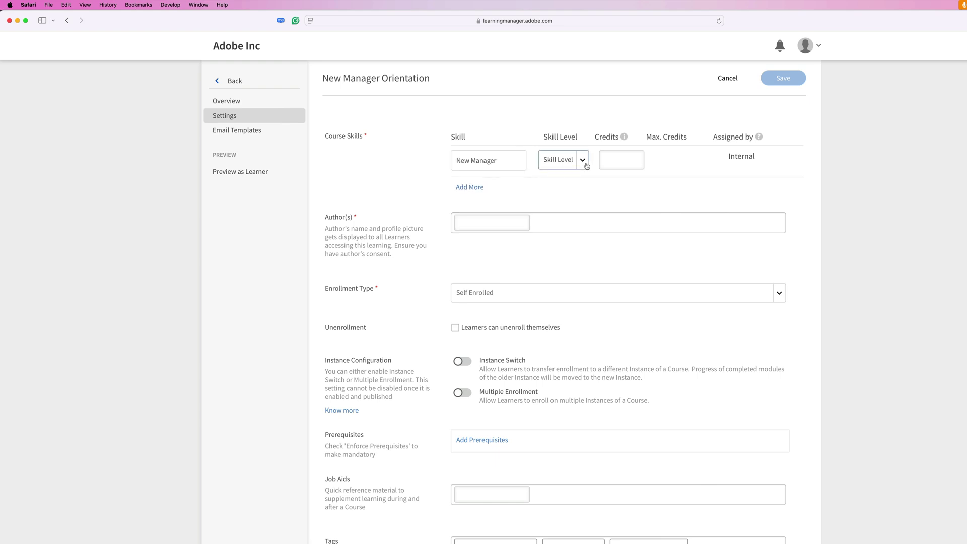
left_click(561, 192)
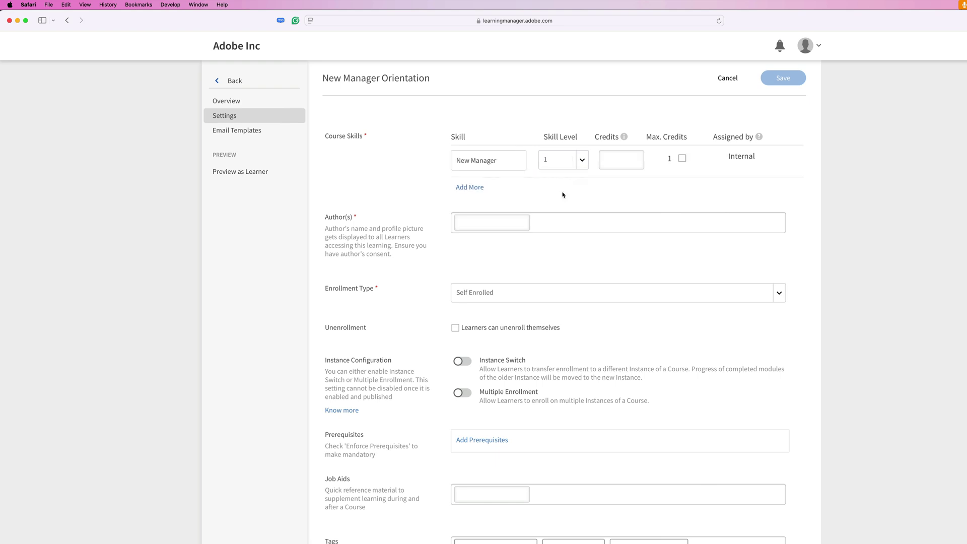
left_click(628, 163)
type("1")
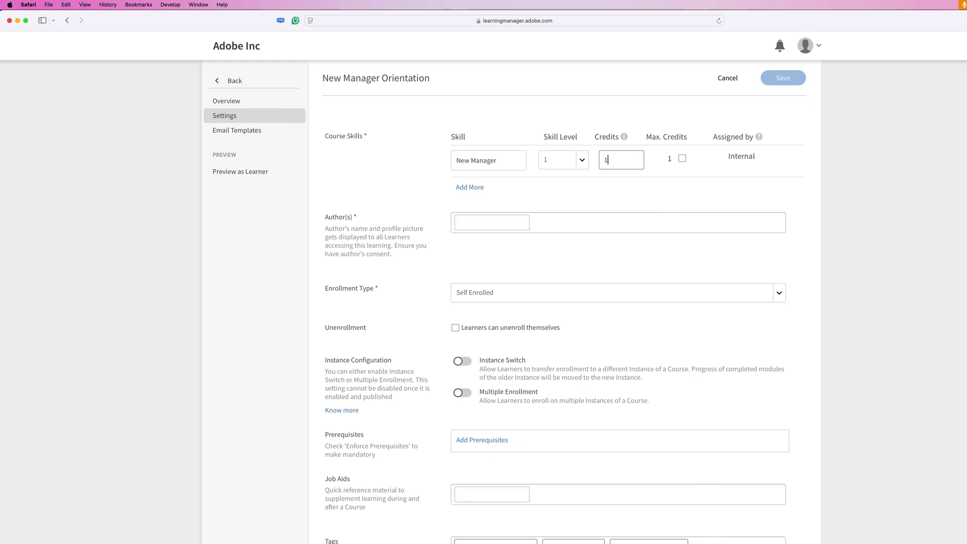
- Leave Max. Credits unchecked, add the course author, and bring up Enrollment Type options
left_click(682, 160)
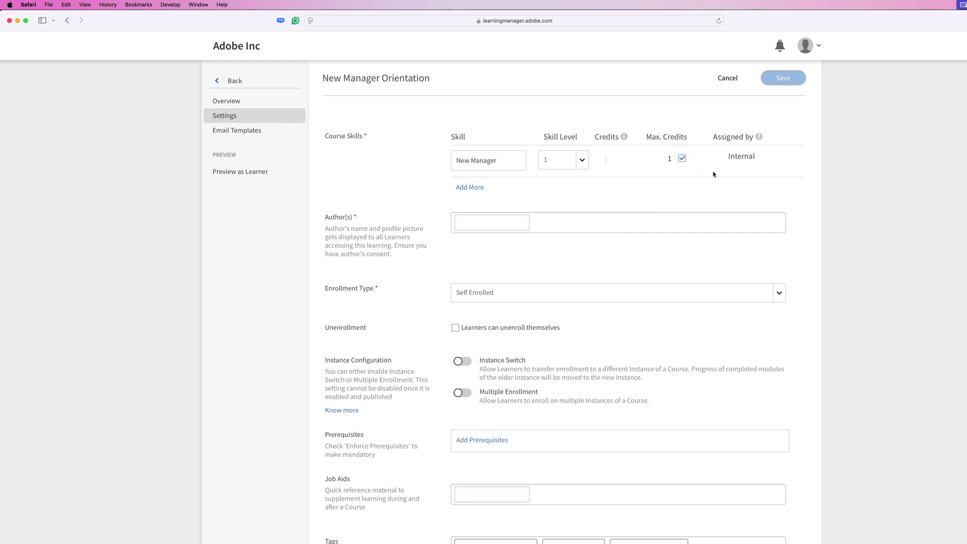
left_click(683, 160)
left_click(491, 228)
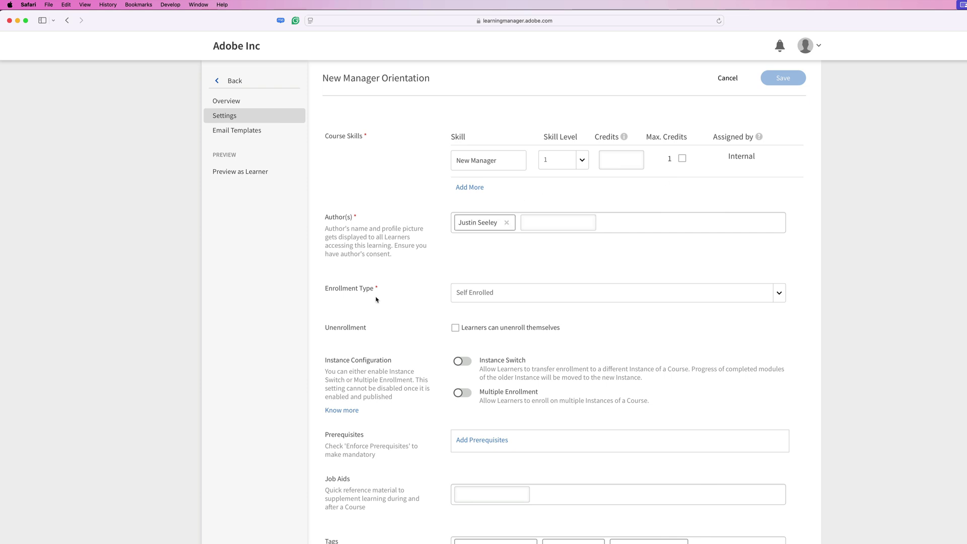
left_click(517, 300)
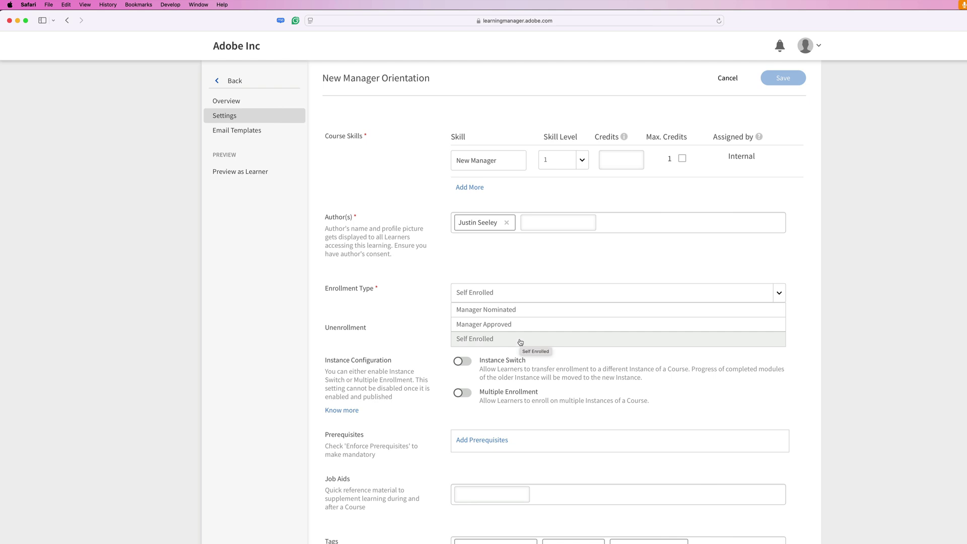
- Choose Manager Nominated as the course's enrollment type, leaving learner self-unenrollment unchecked
left_click(533, 310)
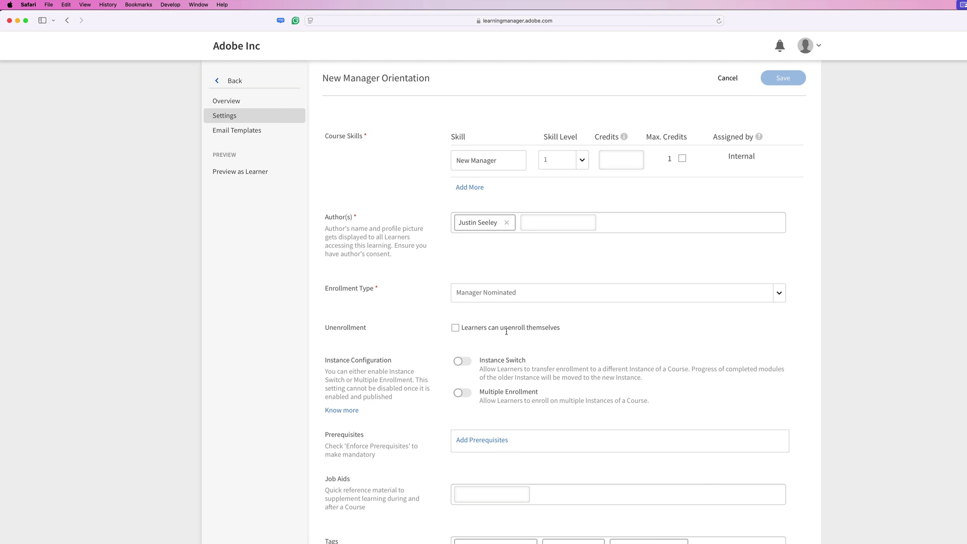
scroll(514, 330, "down", 4)
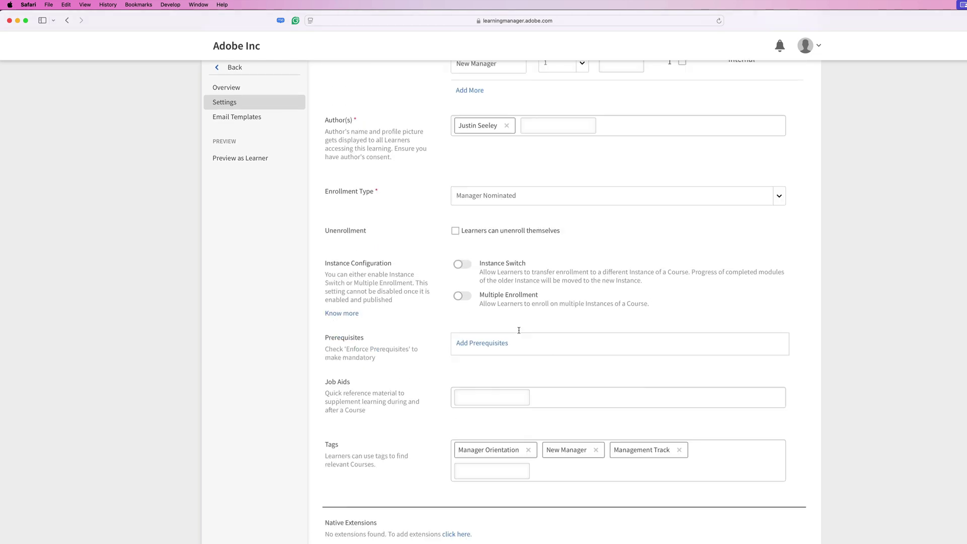
scroll(519, 330, "down", 4)
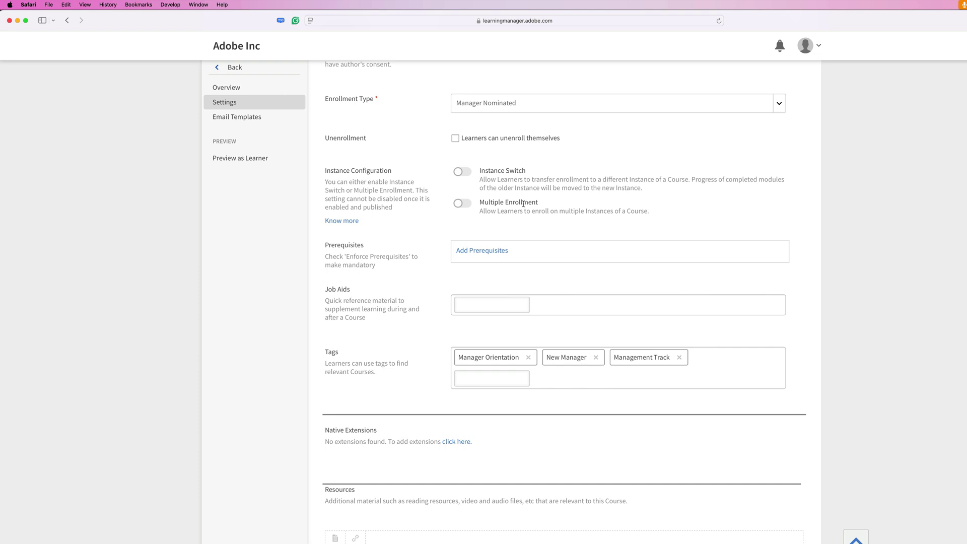
mouse_move(463, 174)
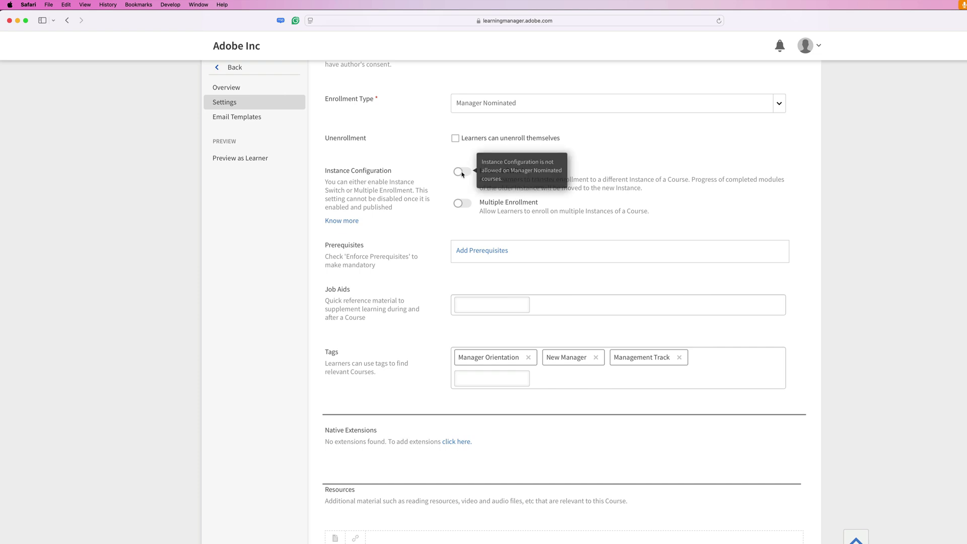
mouse_move(464, 210)
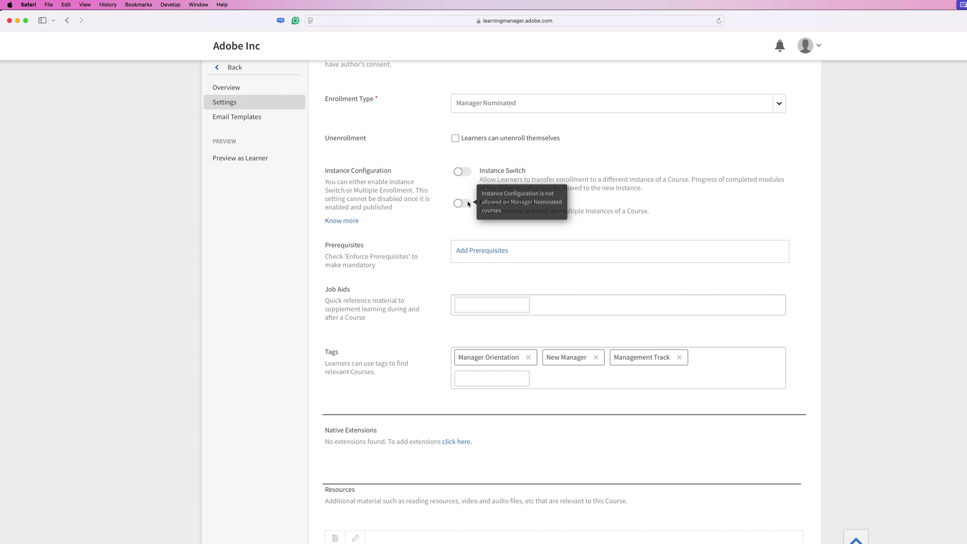
left_click(498, 109)
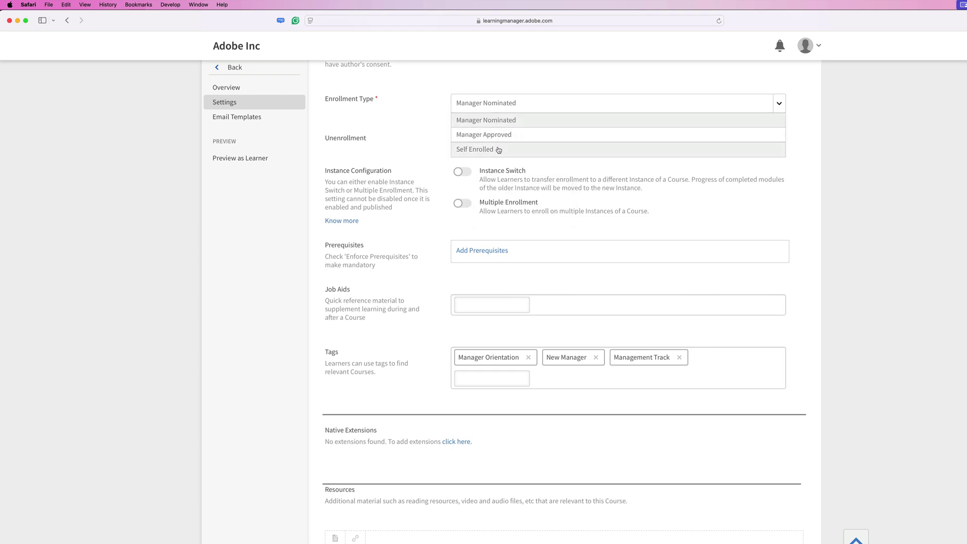
left_click(498, 150)
left_click(462, 172)
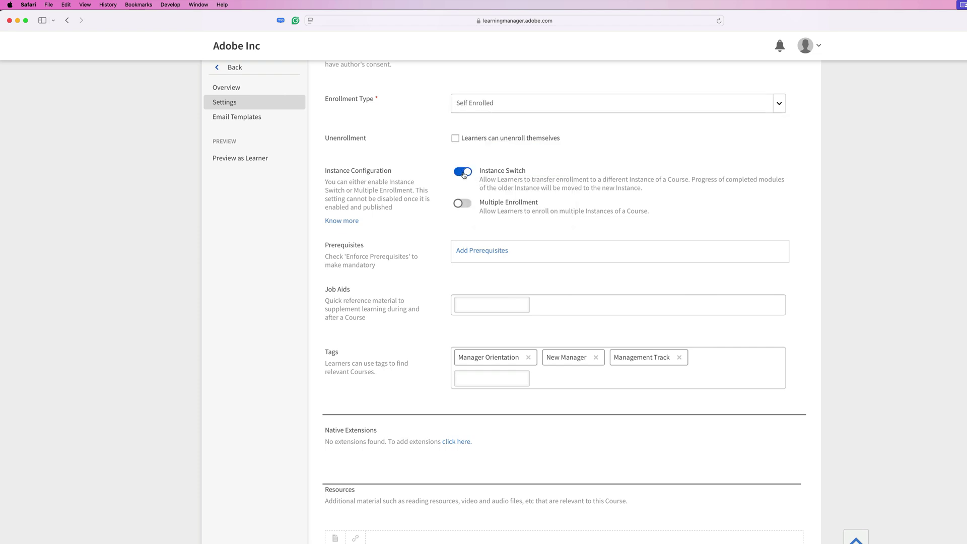
left_click(463, 172)
left_click(463, 204)
left_click(463, 204)
left_click(491, 103)
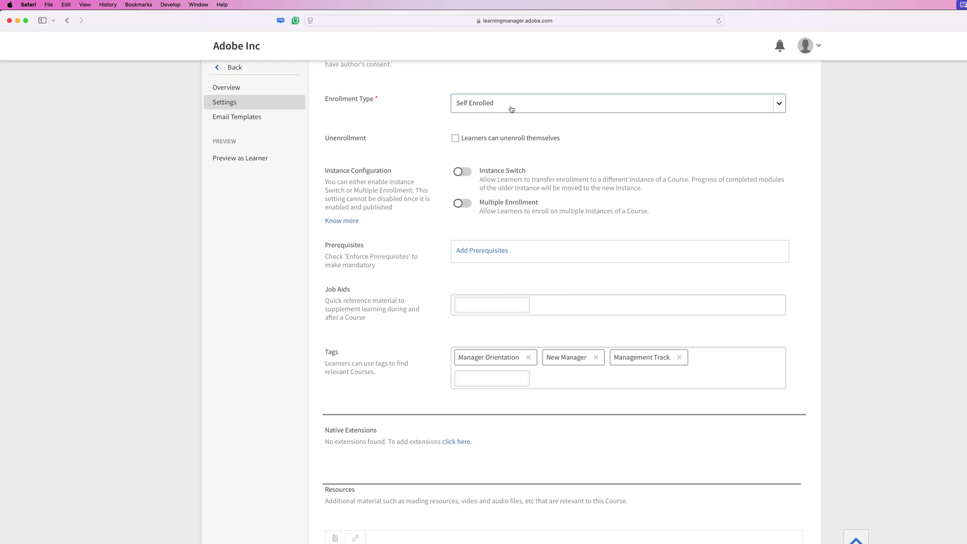
left_click(496, 120)
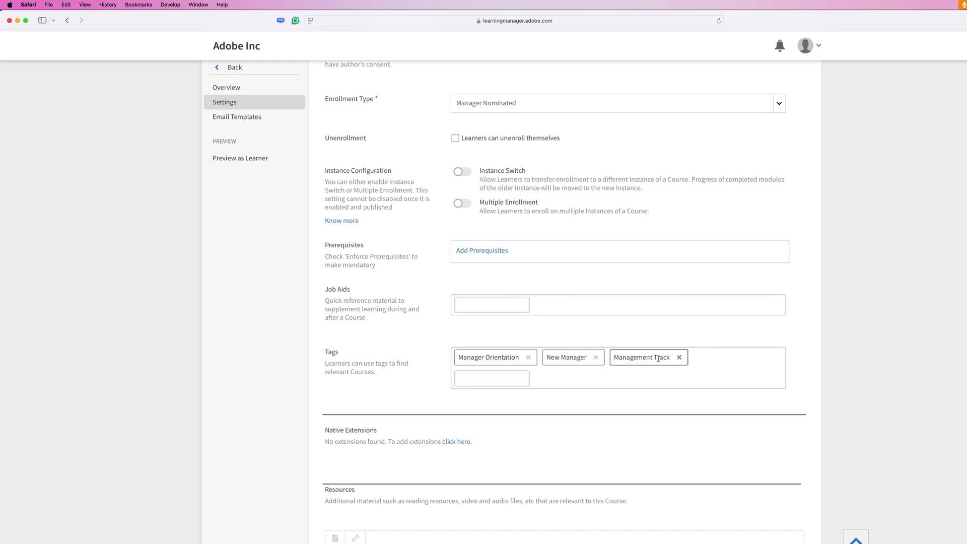
left_click(498, 383)
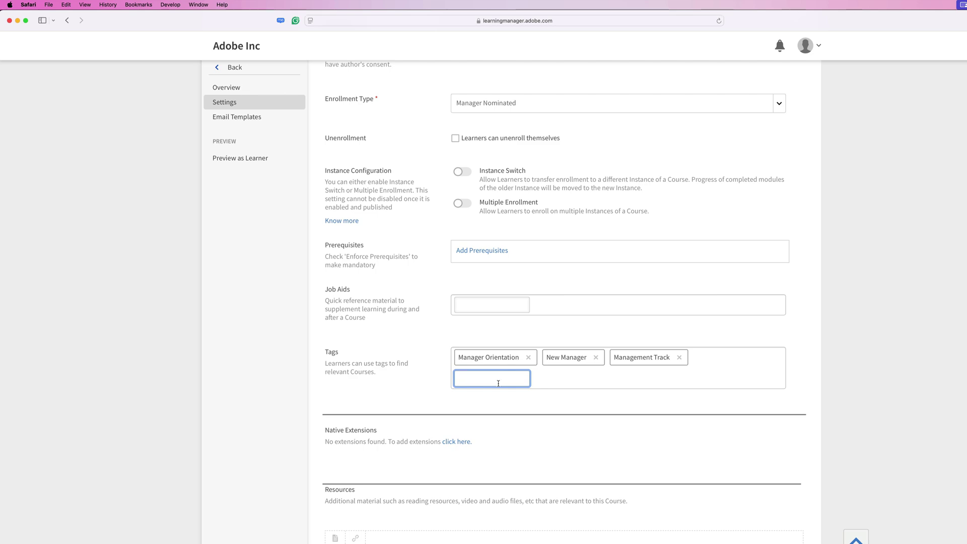
scroll(498, 382, "down", 6)
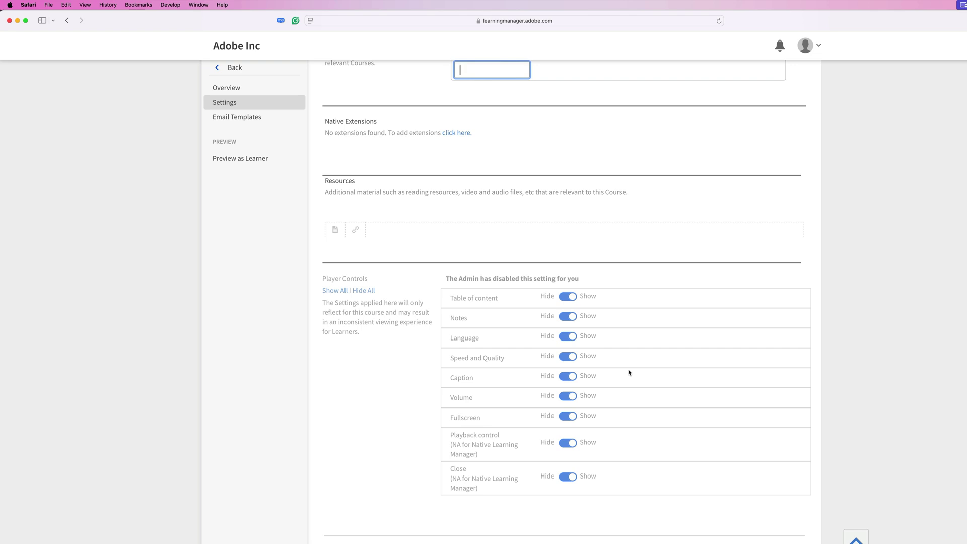
- Leave the empty tag field and save the New Manager Orientation course settings
left_click(746, 508)
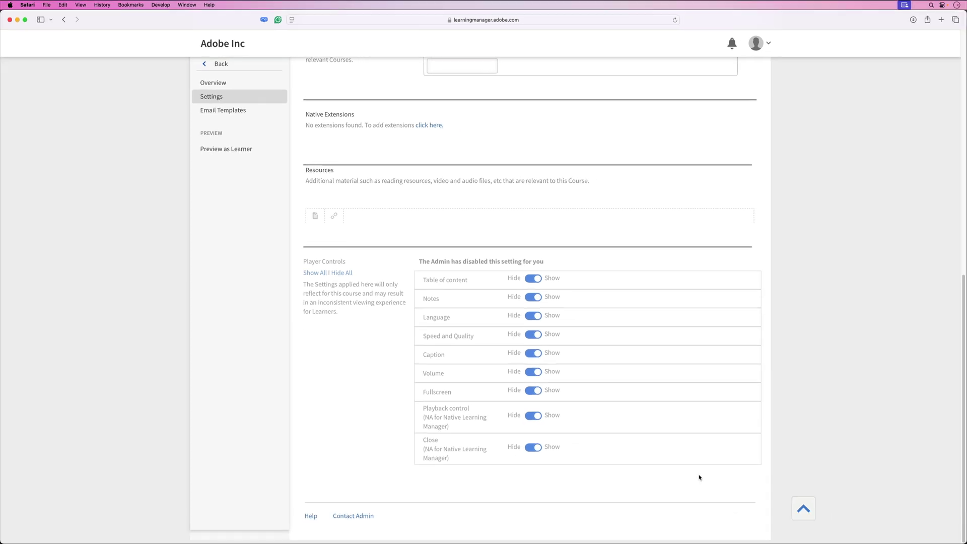
left_click(806, 510)
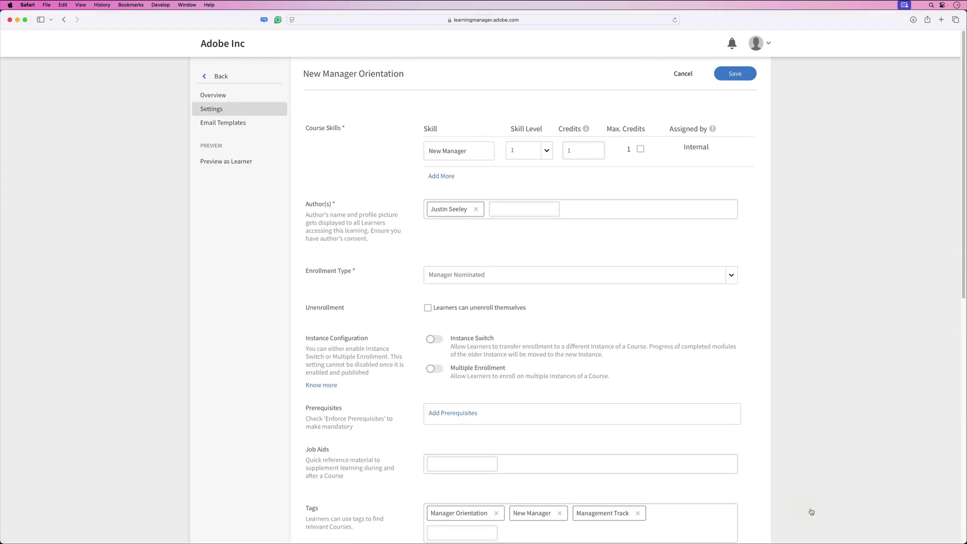
left_click(734, 74)
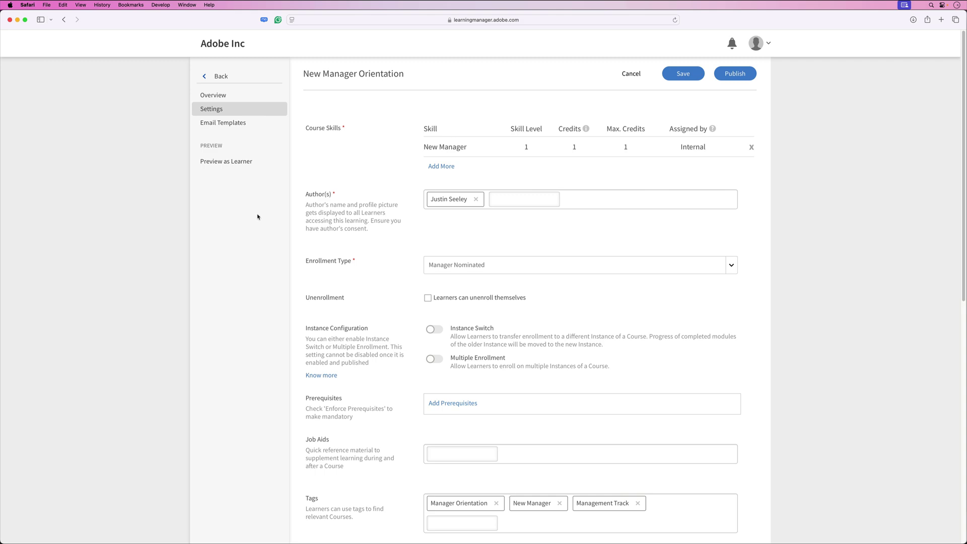
- Preview New Manager Orientation as a learner, checking its Testout quiz and Modules list
left_click(214, 167)
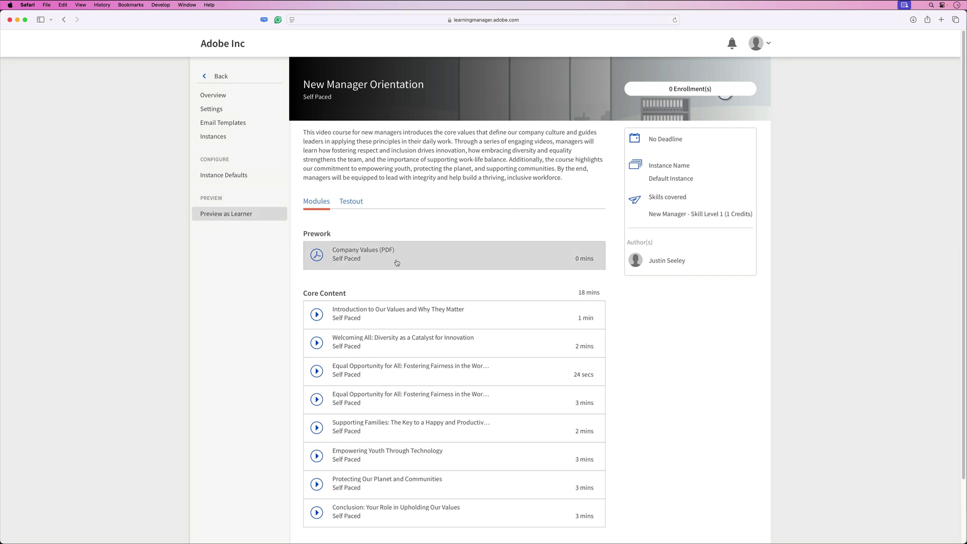
scroll(391, 269, "down", 2)
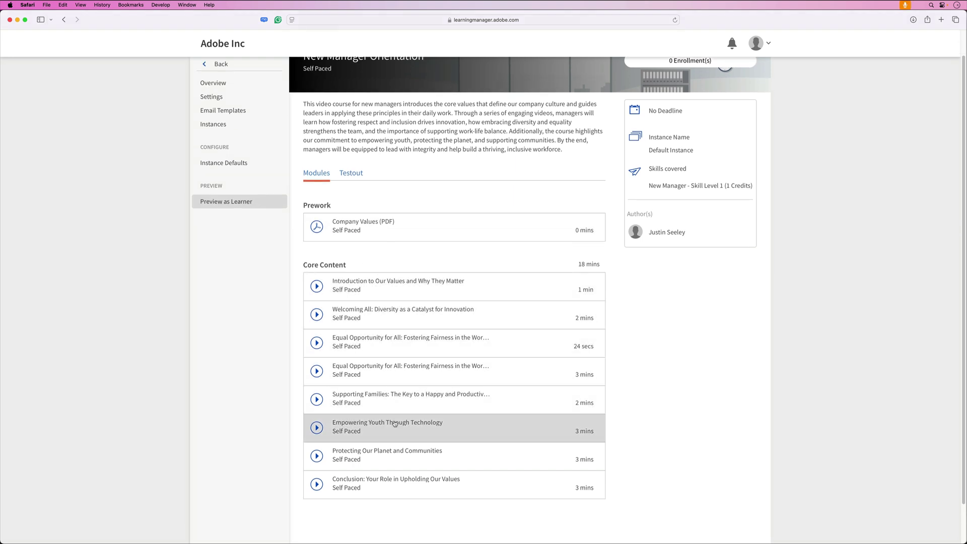
left_click(353, 176)
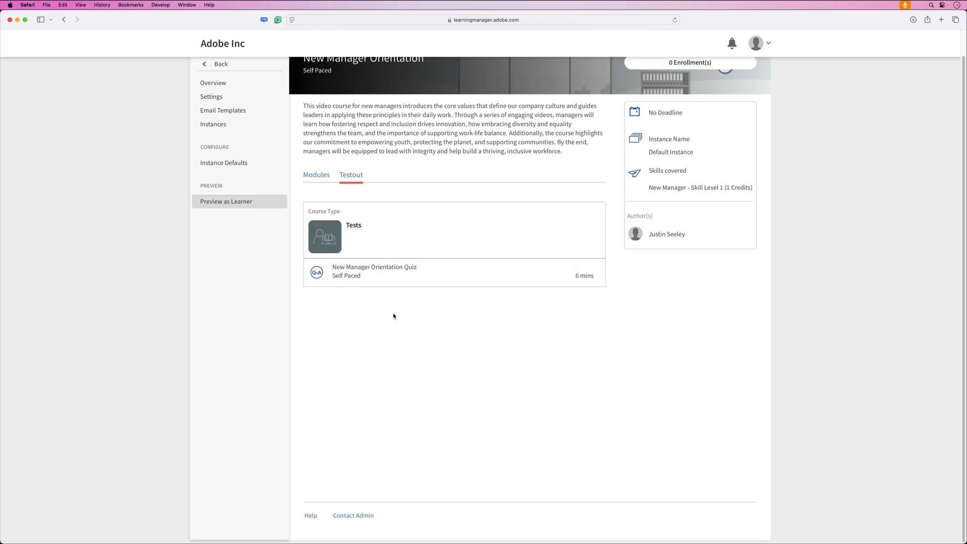
left_click(320, 176)
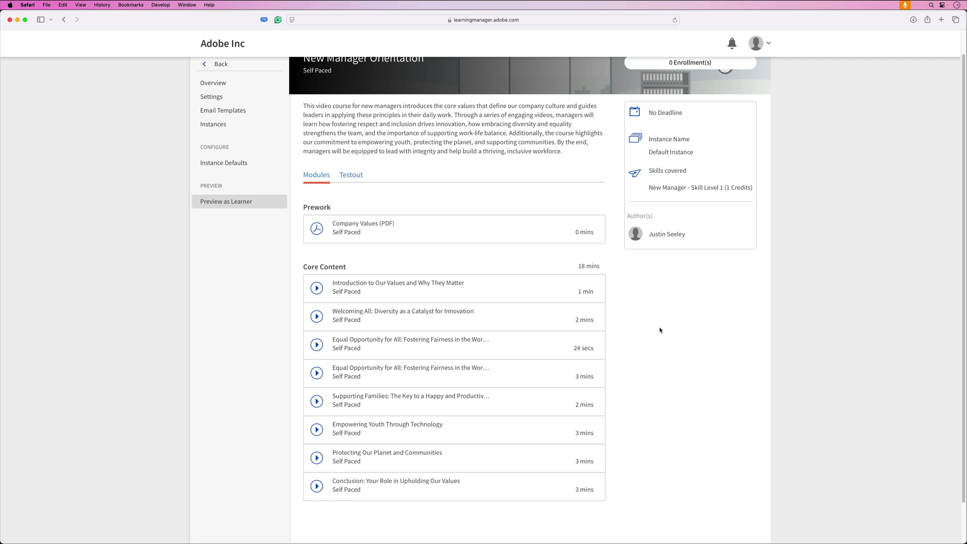
scroll(660, 330, "up", 2)
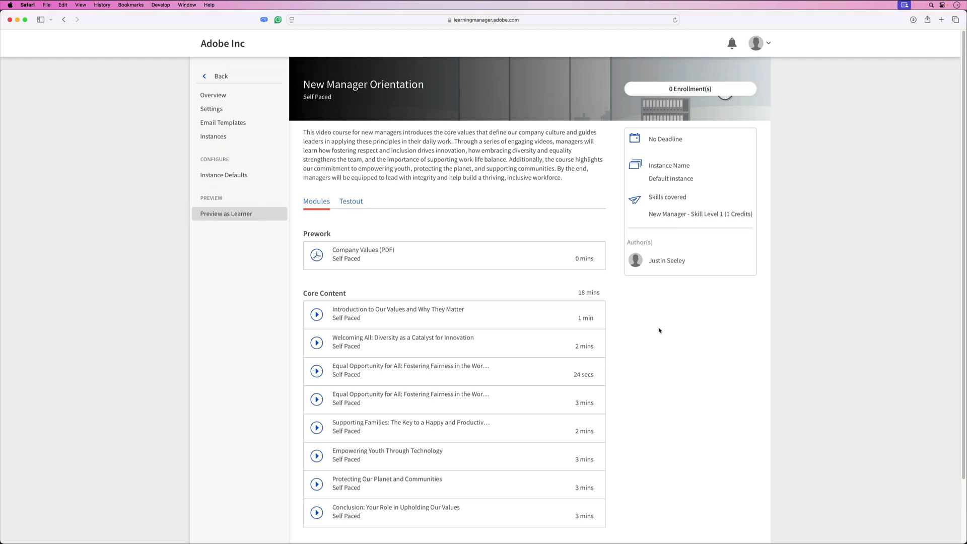